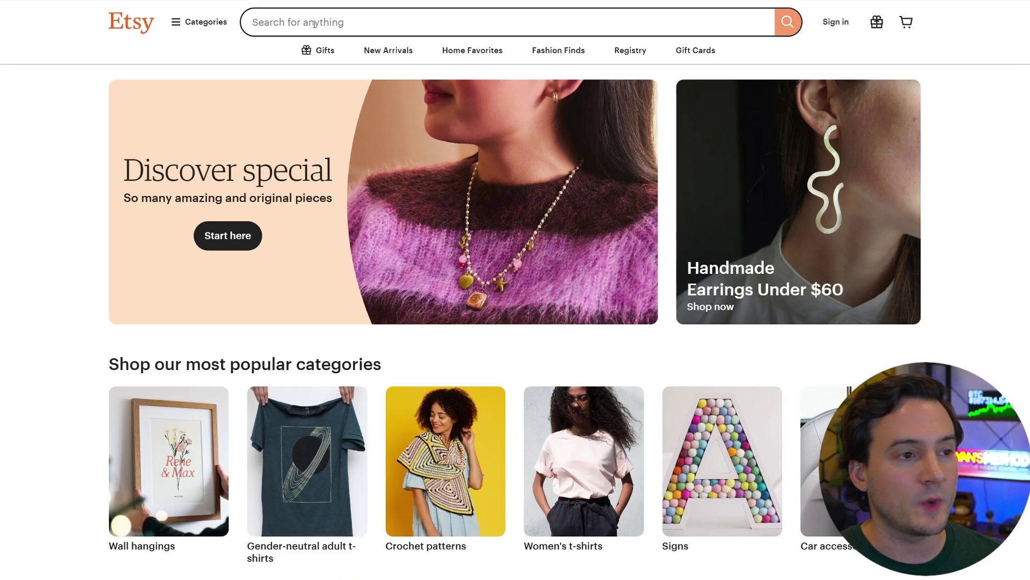
Browse the popular back-to-school product listings on Etsy.
{"action": "left_click", "coordinate": [315, 24]}
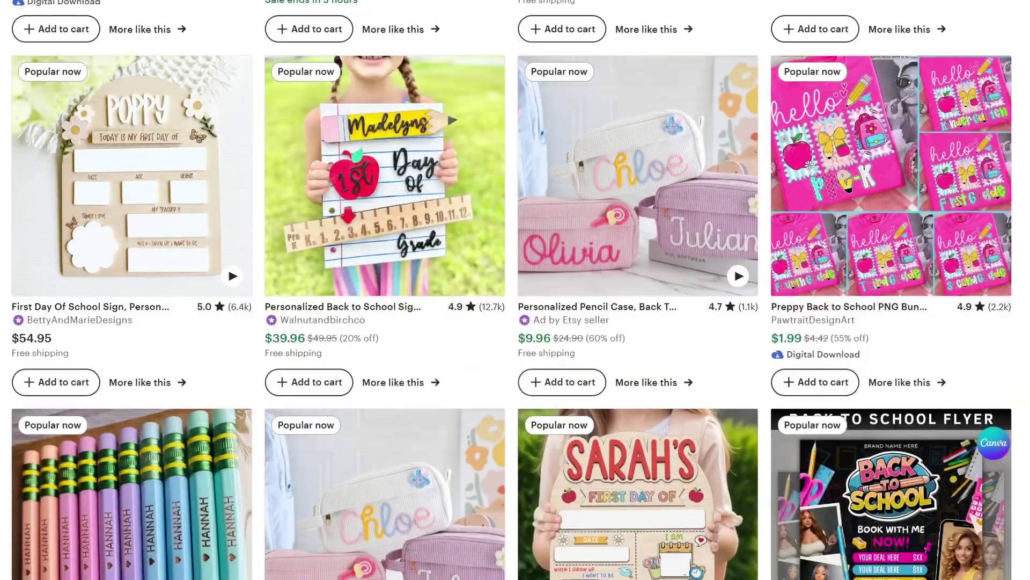
{"action": "scroll", "coordinate": [515, 290], "scroll_direction": "down", "scroll_amount": 4}
{"action": "scroll", "coordinate": [515, 290], "scroll_direction": "down", "scroll_amount": 6}
{"action": "scroll", "coordinate": [515, 290], "scroll_direction": "down", "scroll_amount": 8}
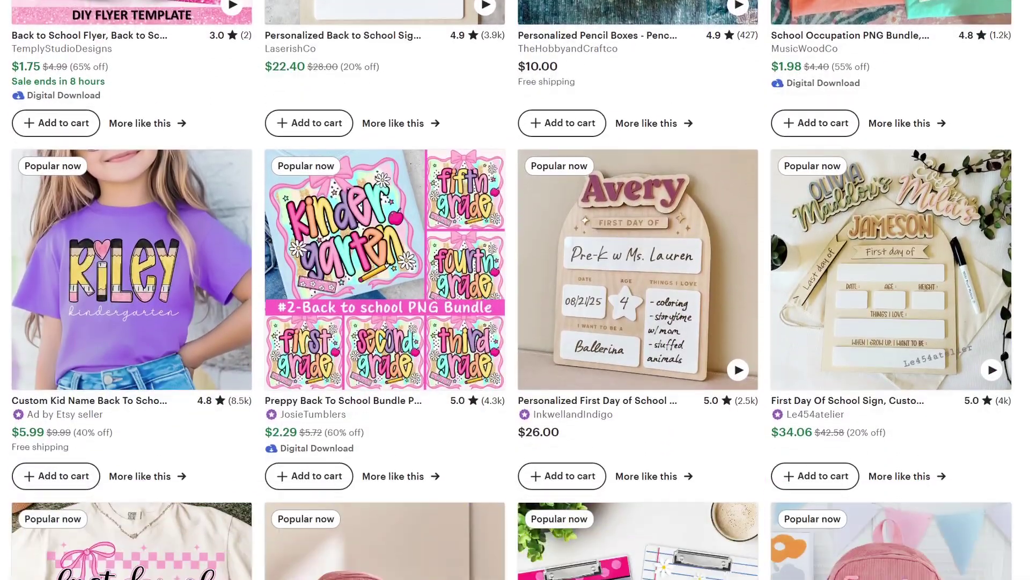
{"action": "scroll", "coordinate": [516, 290], "scroll_direction": "down", "scroll_amount": 8}
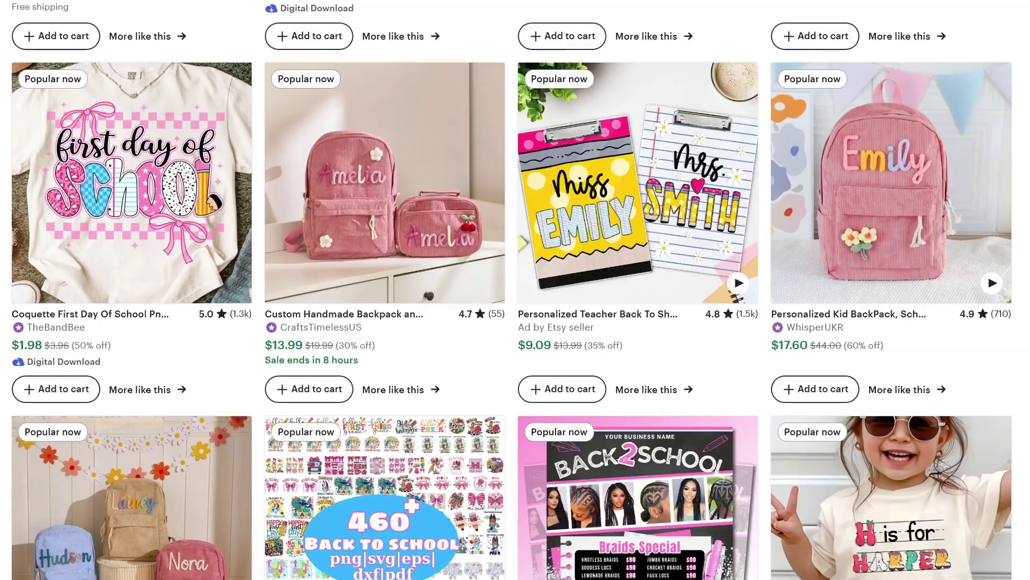
{"action": "scroll", "coordinate": [515, 289], "scroll_direction": "down", "scroll_amount": 7}
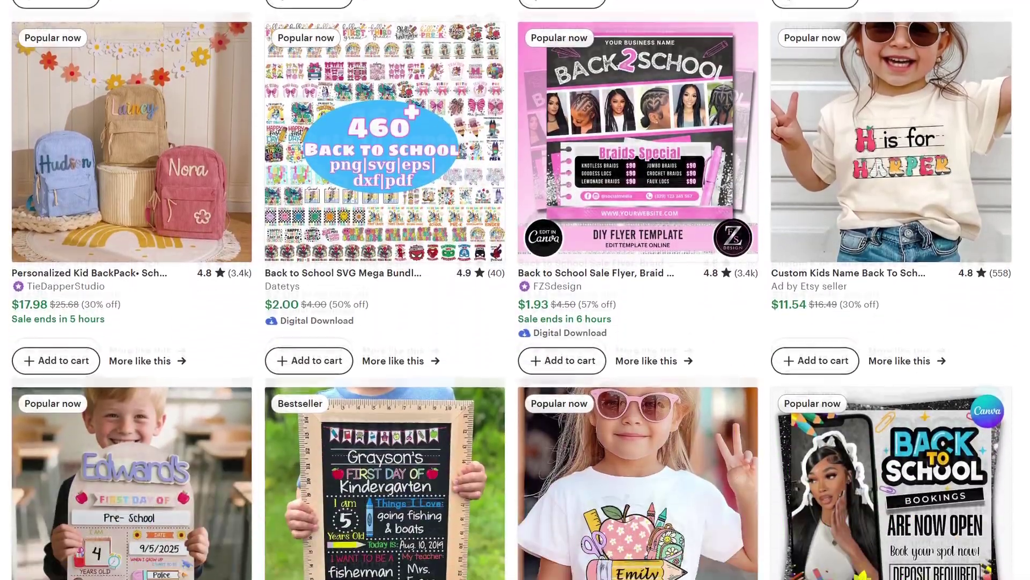
{"action": "scroll", "coordinate": [515, 289], "scroll_direction": "down", "scroll_amount": 7}
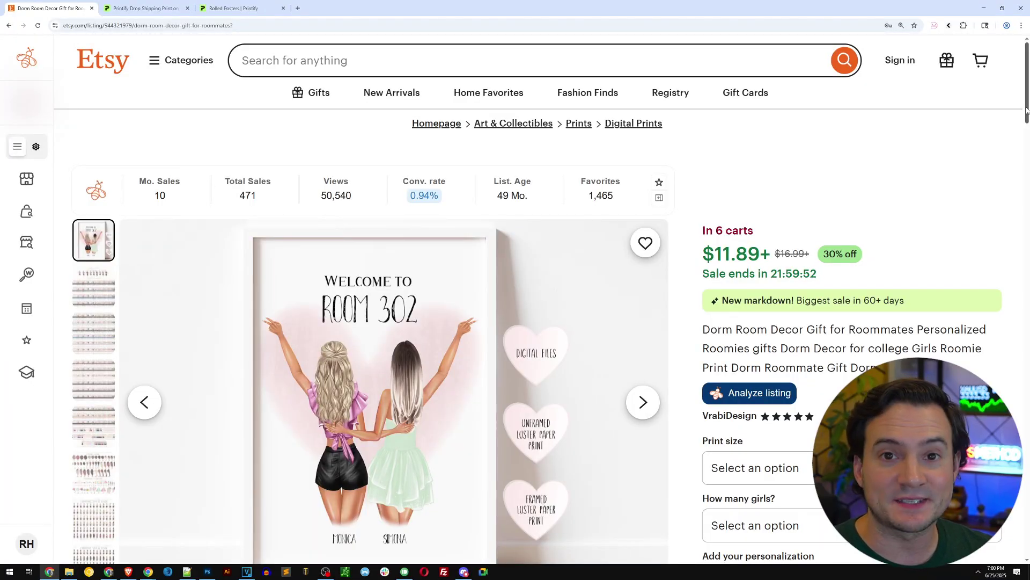
Inspect the dorm roommate print's main image enlarged, checking the room number and the names, and close the viewer.
{"action": "scroll", "coordinate": [1027, 110], "scroll_direction": "down", "scroll_amount": 2}
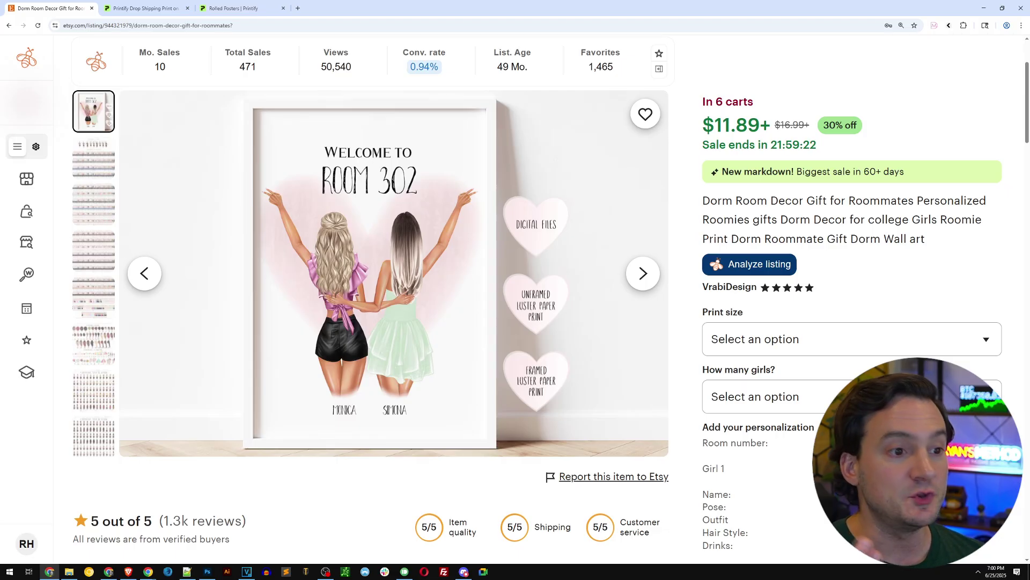
{"action": "left_click", "coordinate": [382, 212]}
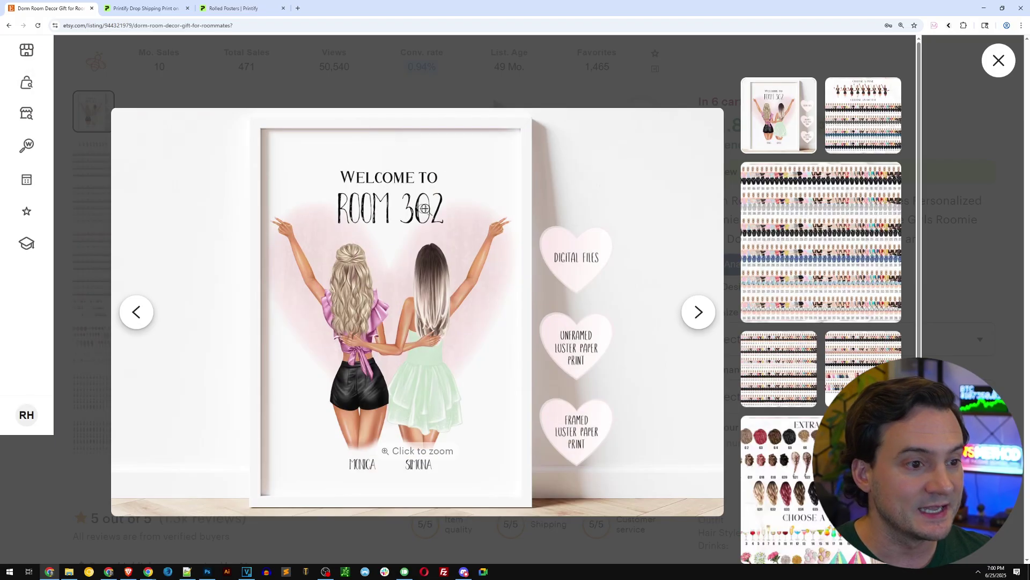
{"action": "left_click", "coordinate": [414, 207]}
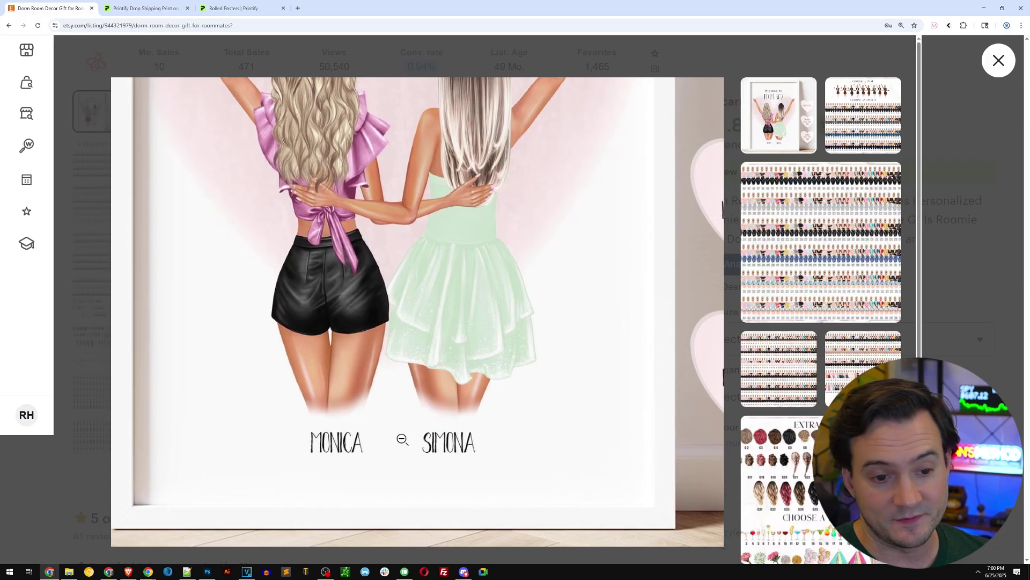
{"action": "left_click", "coordinate": [415, 223]}
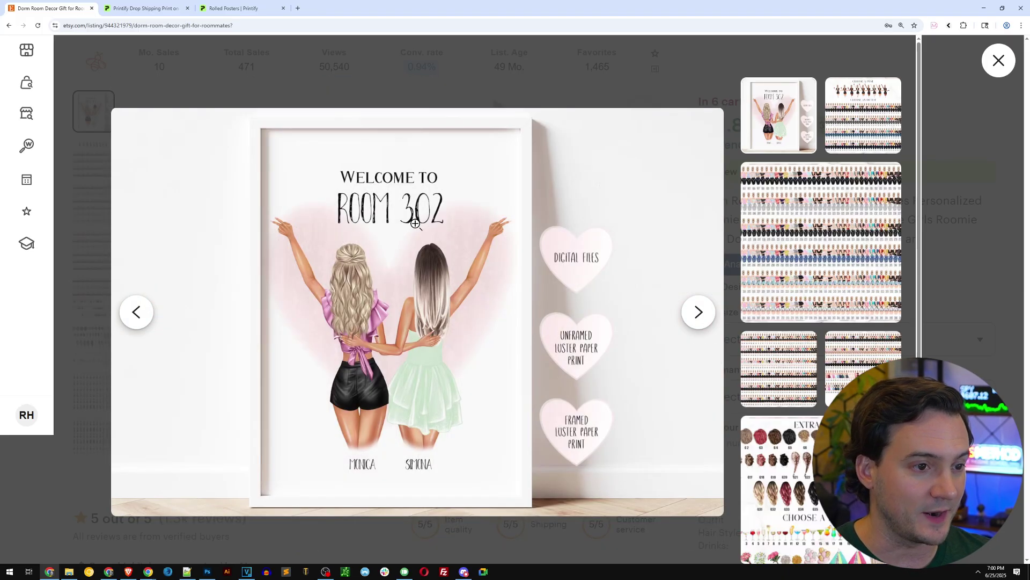
{"action": "left_click", "coordinate": [649, 68]}
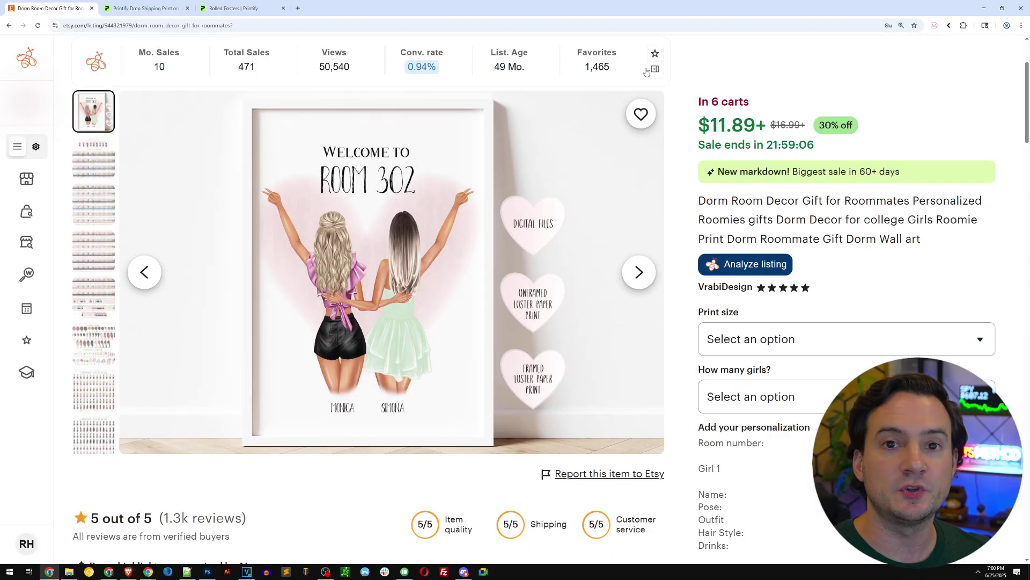
Examine the dorm print listing's cart activity and its sales, views, conversion rate and favorites statistics.
{"action": "mouse_move", "coordinate": [761, 101]}
{"action": "left_mouse_down"}
{"action": "mouse_move", "coordinate": [699, 102]}
{"action": "mouse_move", "coordinate": [776, 102]}
{"action": "left_mouse_up"}
{"action": "left_click", "coordinate": [772, 102]}
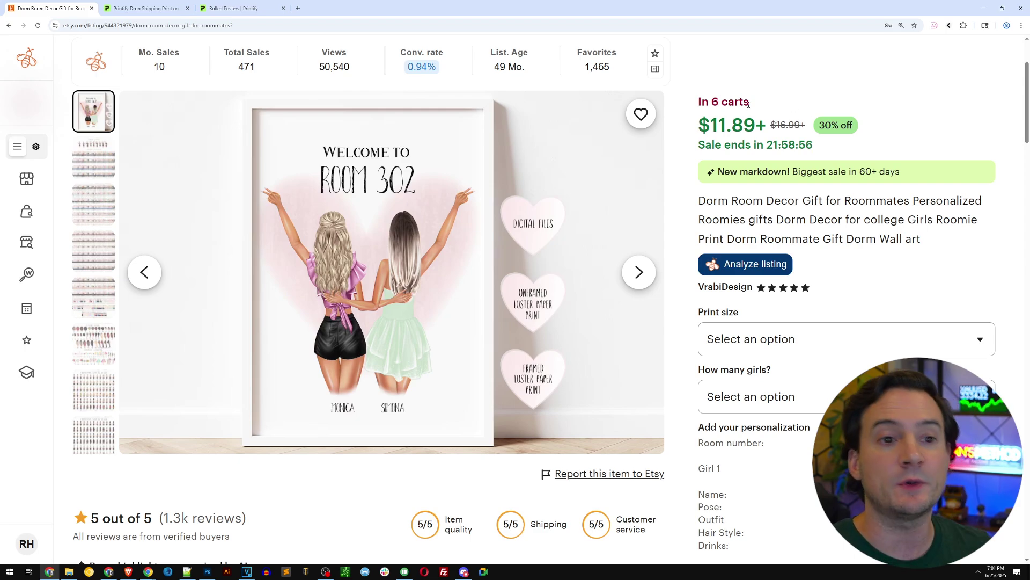
{"action": "scroll", "coordinate": [751, 107], "scroll_direction": "up", "scroll_amount": 1}
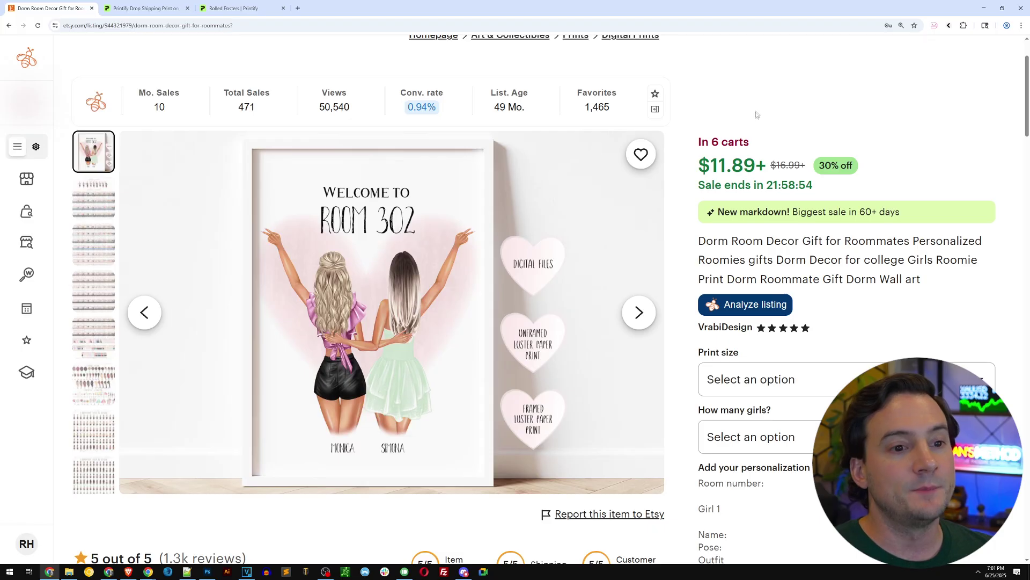
{"action": "scroll", "coordinate": [755, 114], "scroll_direction": "up", "scroll_amount": 1}
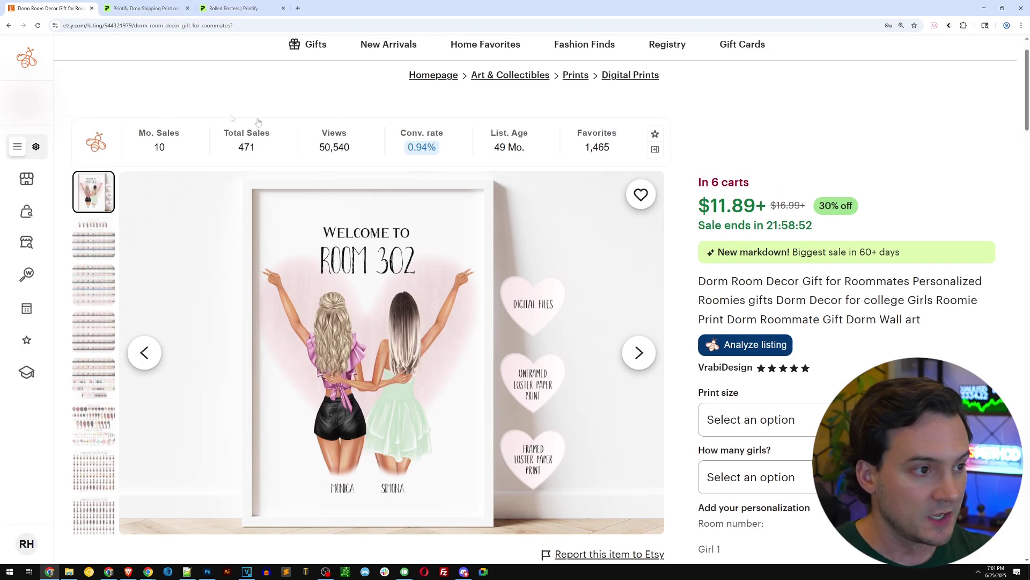
{"action": "key", "text": "Print"}
{"action": "left_click_drag", "start_coordinate": [65, 111], "coordinate": [676, 174]}
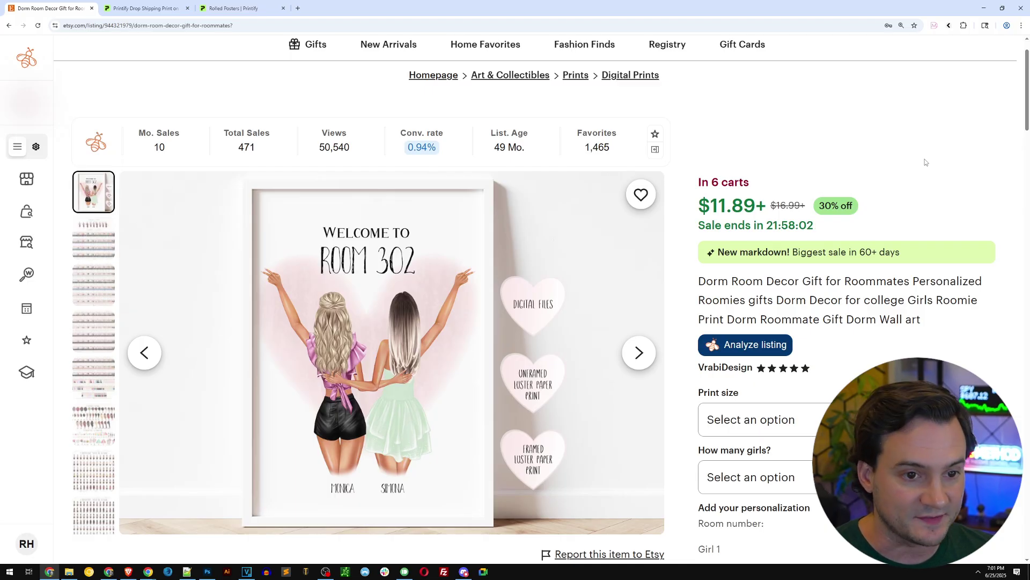
Analyze the dorm print listing and review its details, 30-day sales trend and tag volume and competition.
{"action": "scroll", "coordinate": [925, 161], "scroll_direction": "down", "scroll_amount": 2}
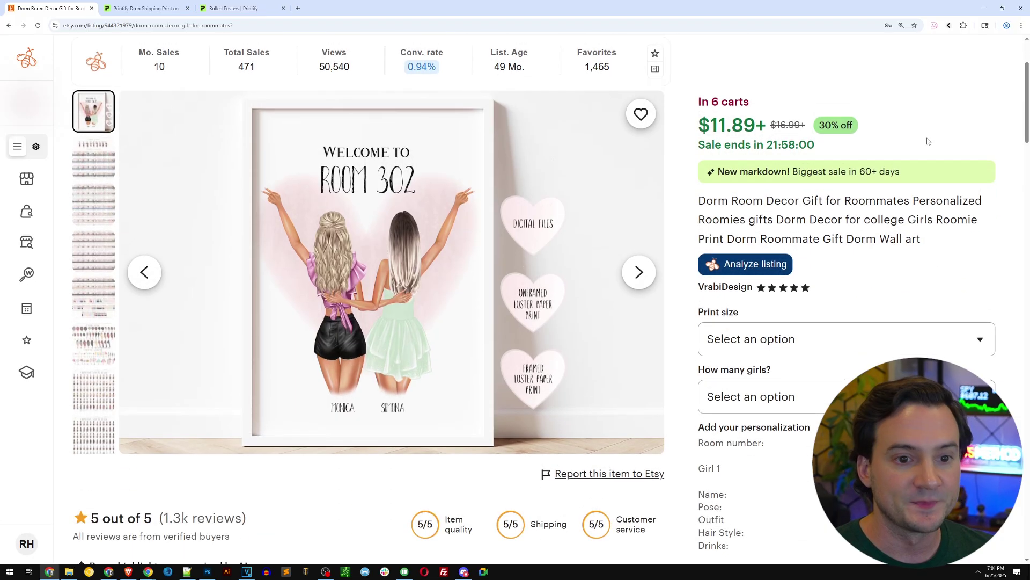
{"action": "left_click", "coordinate": [757, 264]}
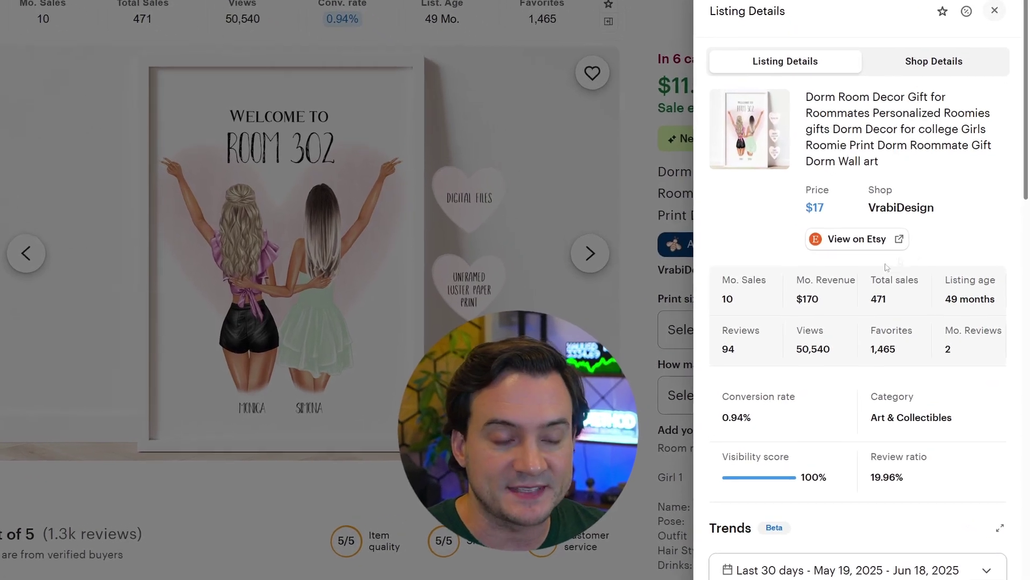
{"action": "mouse_move", "coordinate": [978, 294]}
{"action": "scroll", "coordinate": [978, 225], "scroll_direction": "down", "scroll_amount": 2}
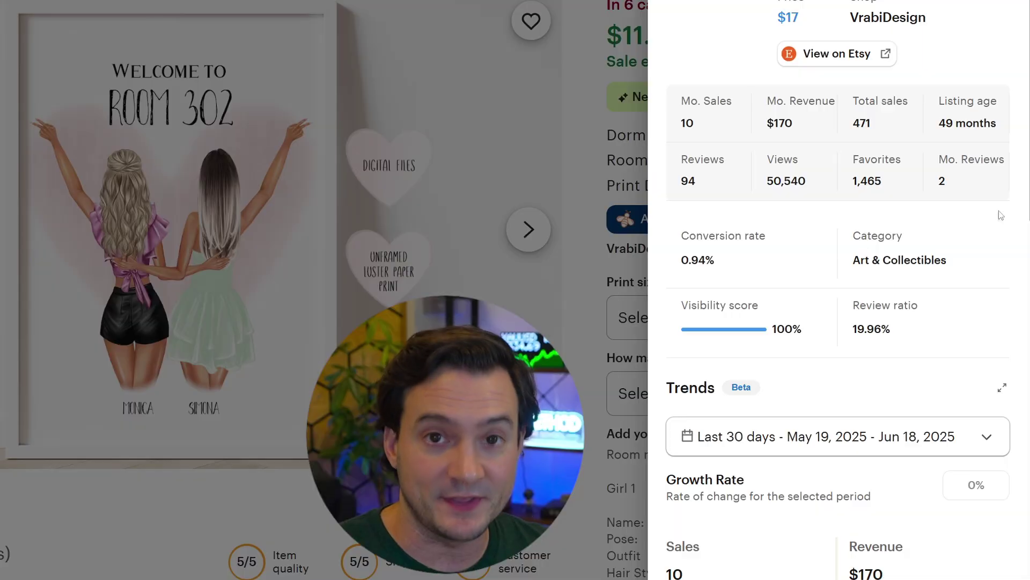
{"action": "scroll", "coordinate": [996, 223], "scroll_direction": "down", "scroll_amount": 10}
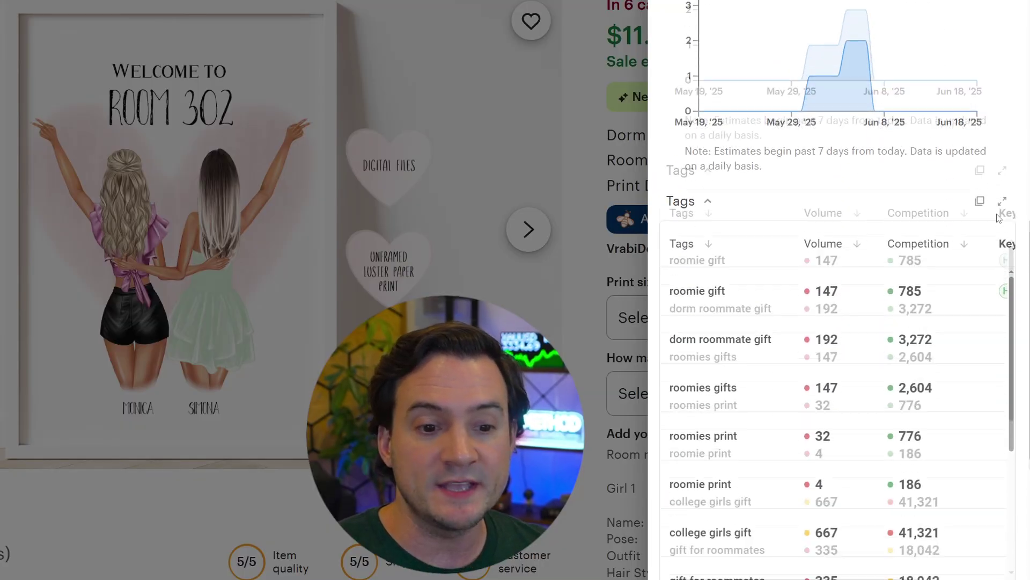
{"action": "scroll", "coordinate": [853, 292], "scroll_direction": "down", "scroll_amount": 5}
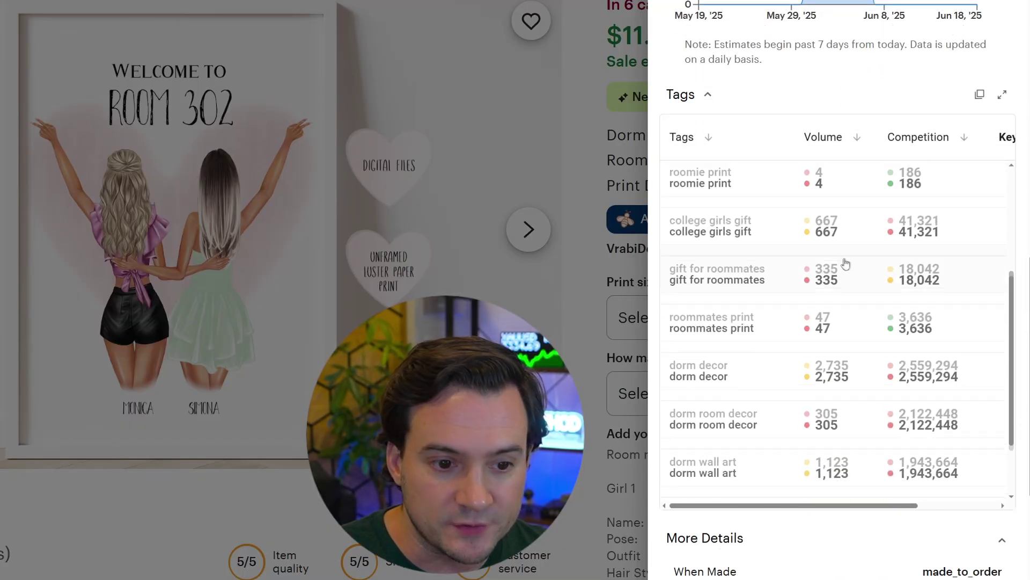
{"action": "scroll", "coordinate": [846, 269], "scroll_direction": "up", "scroll_amount": 5}
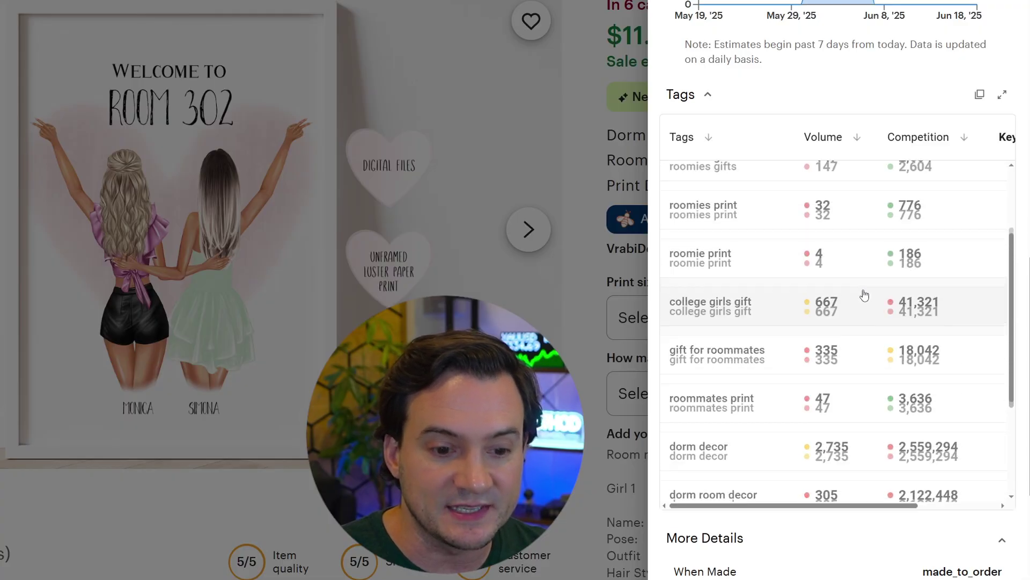
{"action": "scroll", "coordinate": [910, 155], "scroll_direction": "up", "scroll_amount": 8}
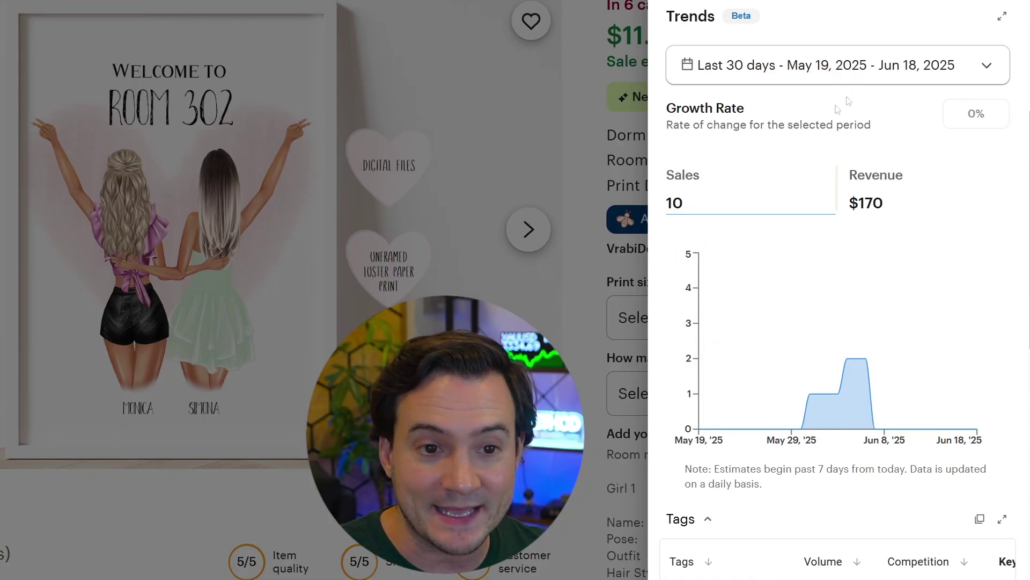
Show the listing's sales trend for All time, study the seasonal peaks, and close the analysis.
{"action": "left_click", "coordinate": [876, 74]}
{"action": "left_click", "coordinate": [767, 278]}
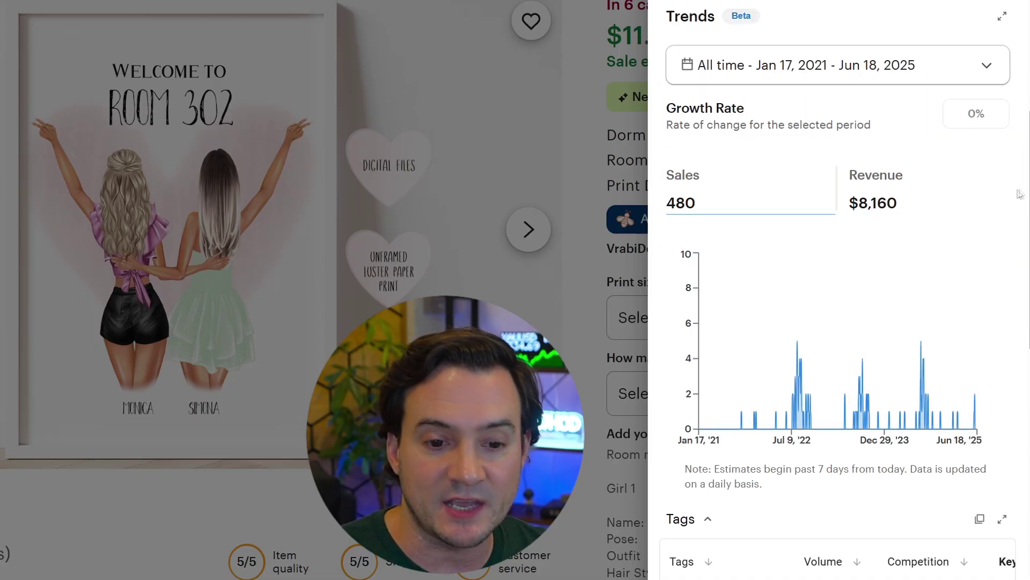
{"action": "mouse_move", "coordinate": [976, 283]}
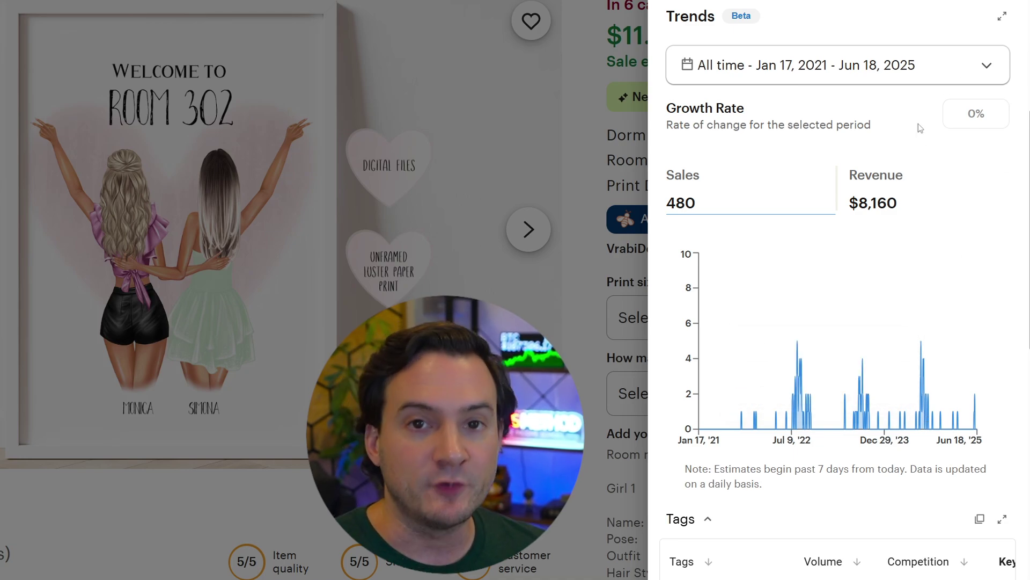
{"action": "scroll", "coordinate": [919, 139], "scroll_direction": "up", "scroll_amount": 1}
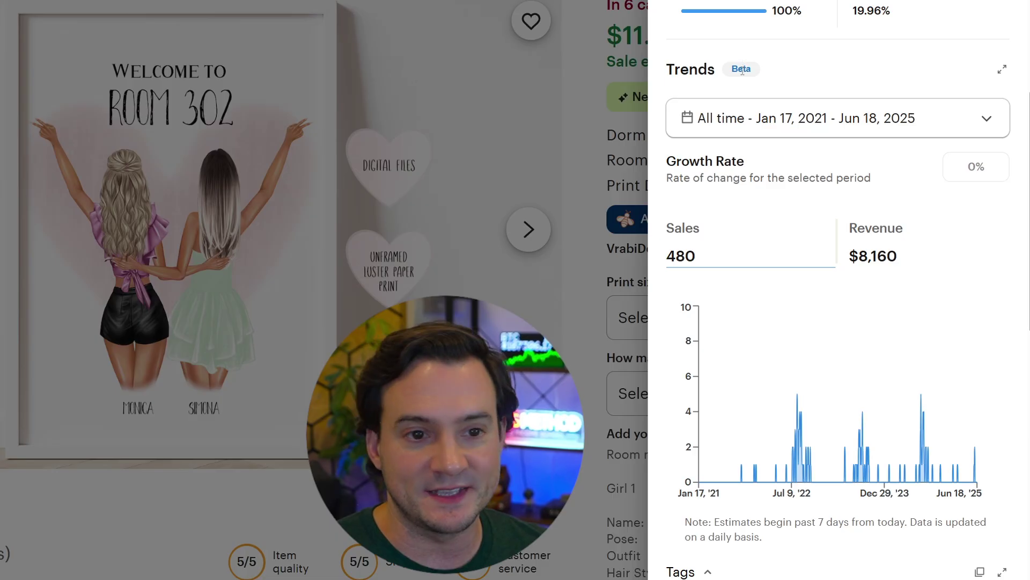
{"action": "left_click", "coordinate": [984, 120]}
{"action": "left_click", "coordinate": [600, 112]}
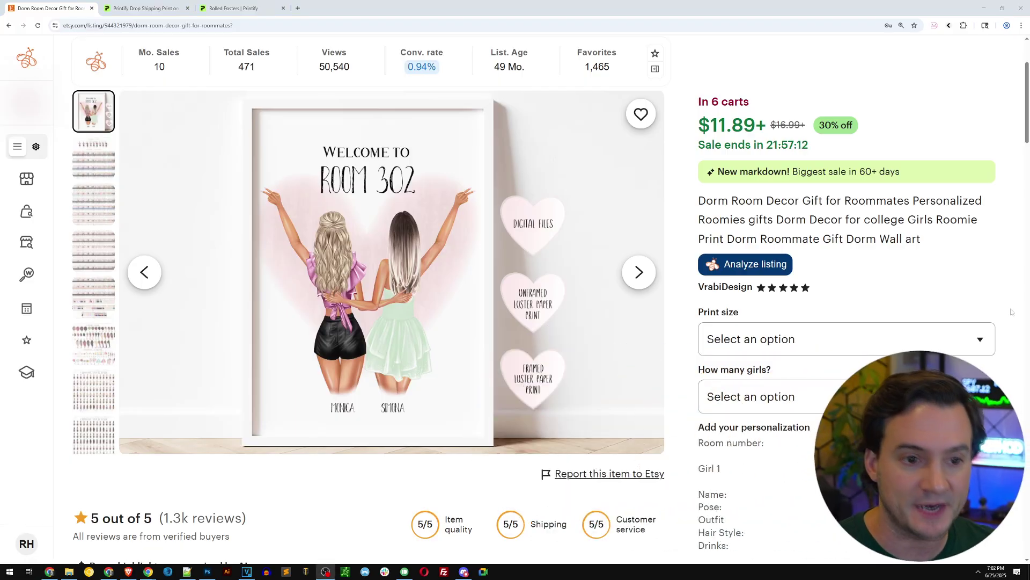
{"action": "scroll", "coordinate": [943, 330], "scroll_direction": "up", "scroll_amount": 3}
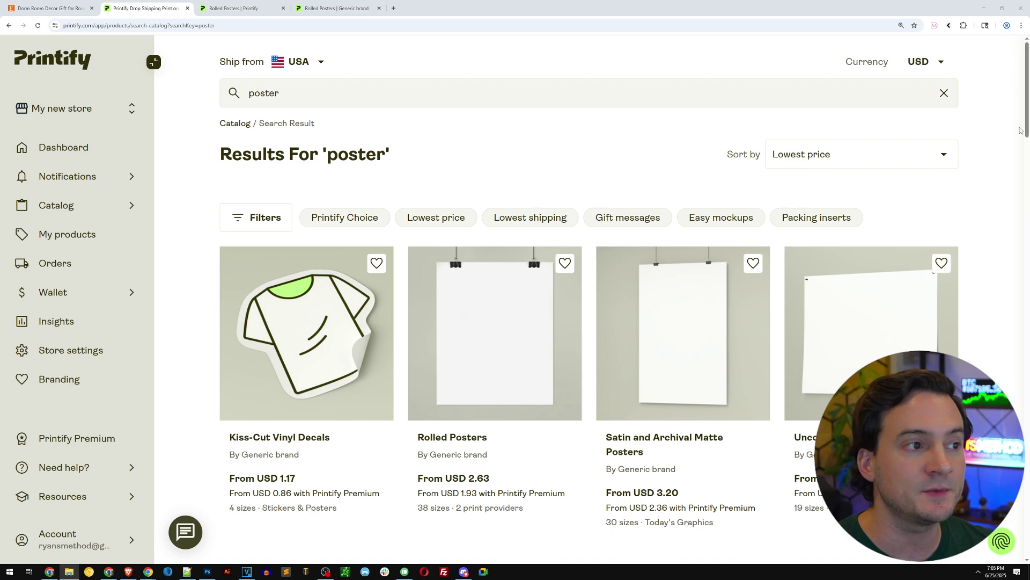
Switch to Printify and sort the catalog results for "poster" by Lowest price.
{"action": "left_click", "coordinate": [286, 92]}
{"action": "left_click_drag", "start_coordinate": [286, 90], "coordinate": [243, 99]}
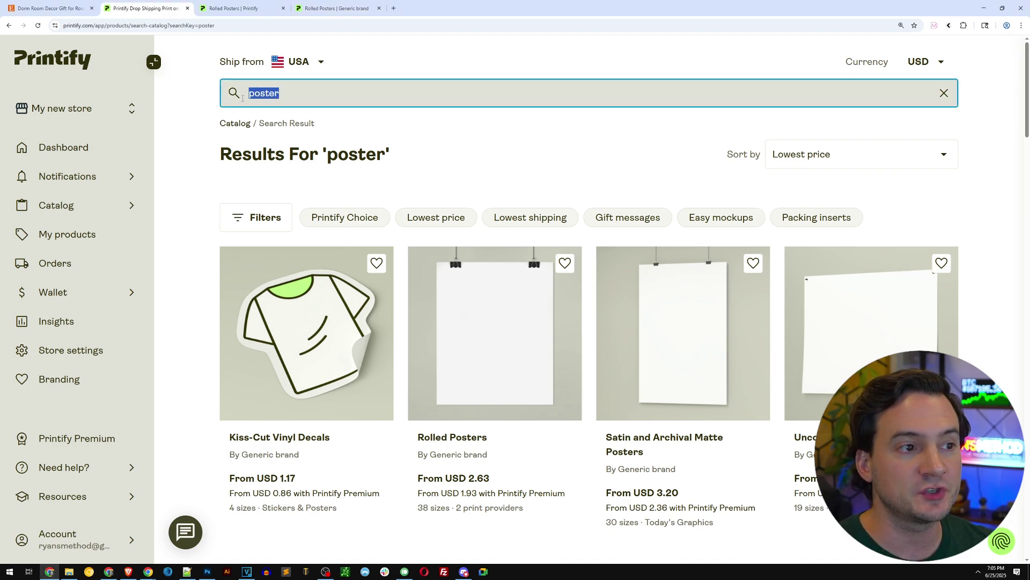
{"action": "left_click", "coordinate": [840, 157]}
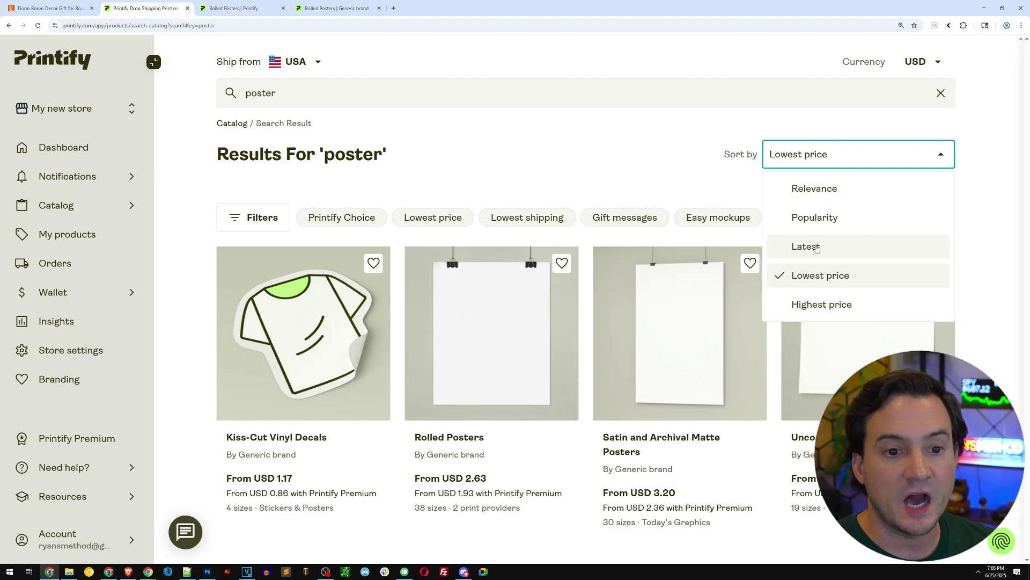
{"action": "left_click", "coordinate": [821, 277]}
Look through the poster results in the Printify catalog, comparing prices, sizes and shipping-region restrictions.
{"action": "left_click_drag", "start_coordinate": [1023, 111], "coordinate": [1015, 132]}
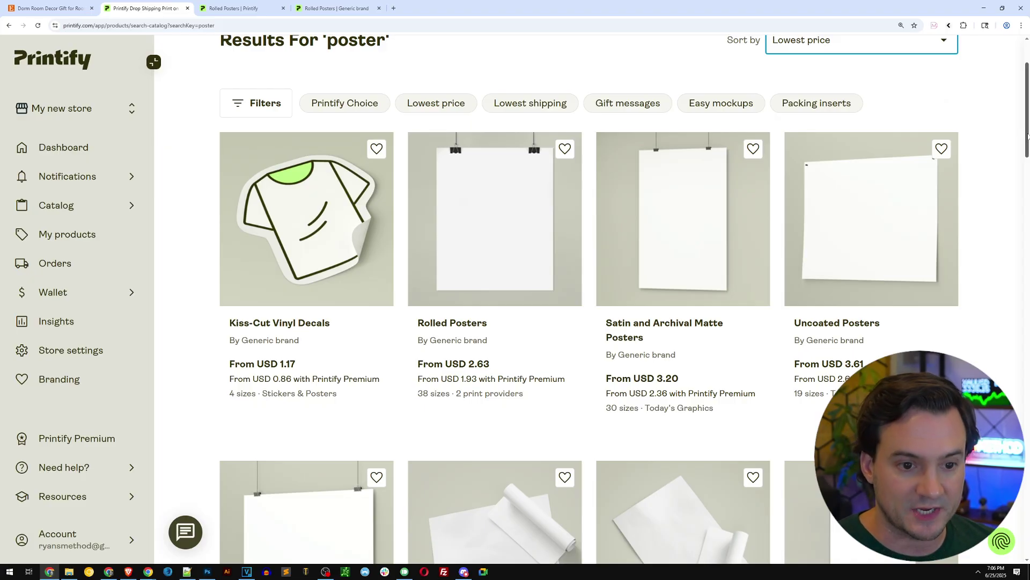
{"action": "left_click_drag", "start_coordinate": [1027, 136], "coordinate": [1007, 388]}
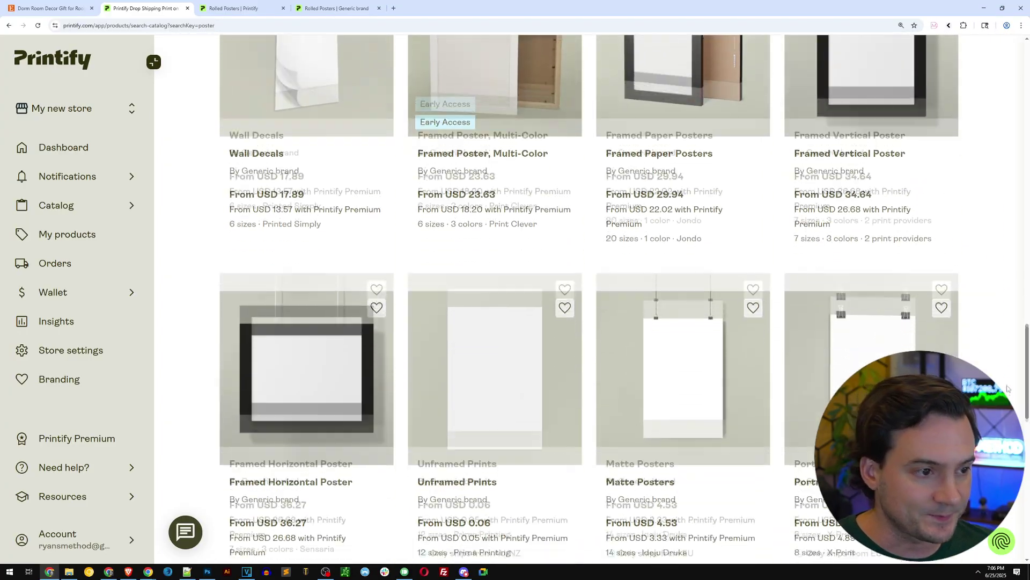
{"action": "scroll", "coordinate": [1007, 388], "scroll_direction": "down", "scroll_amount": 5}
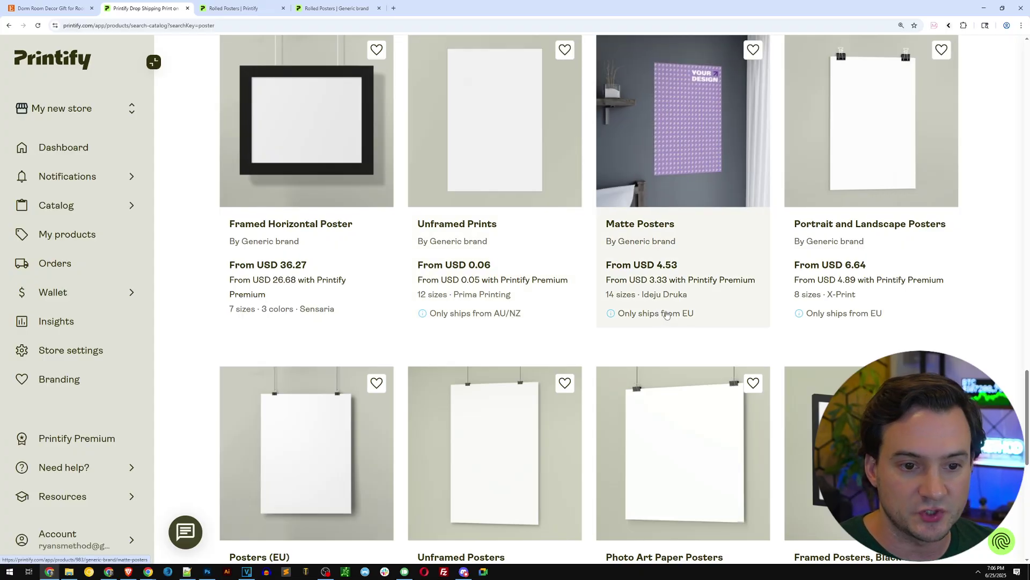
{"action": "key", "text": "Print"}
{"action": "left_click_drag", "start_coordinate": [407, 304], "coordinate": [913, 327]}
{"action": "scroll", "coordinate": [418, 344], "scroll_direction": "down", "scroll_amount": 4}
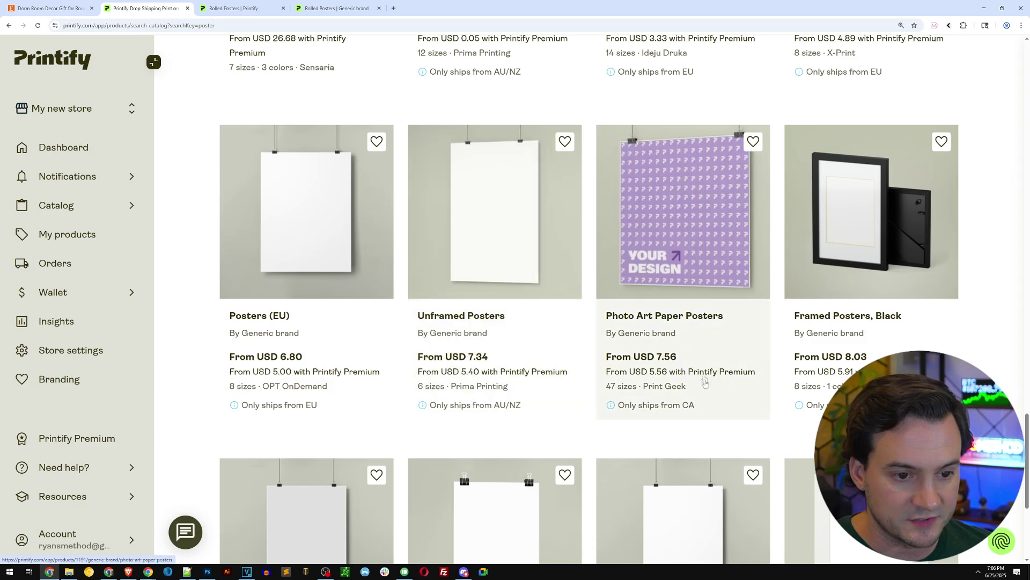
{"action": "scroll", "coordinate": [961, 222], "scroll_direction": "down", "scroll_amount": 5}
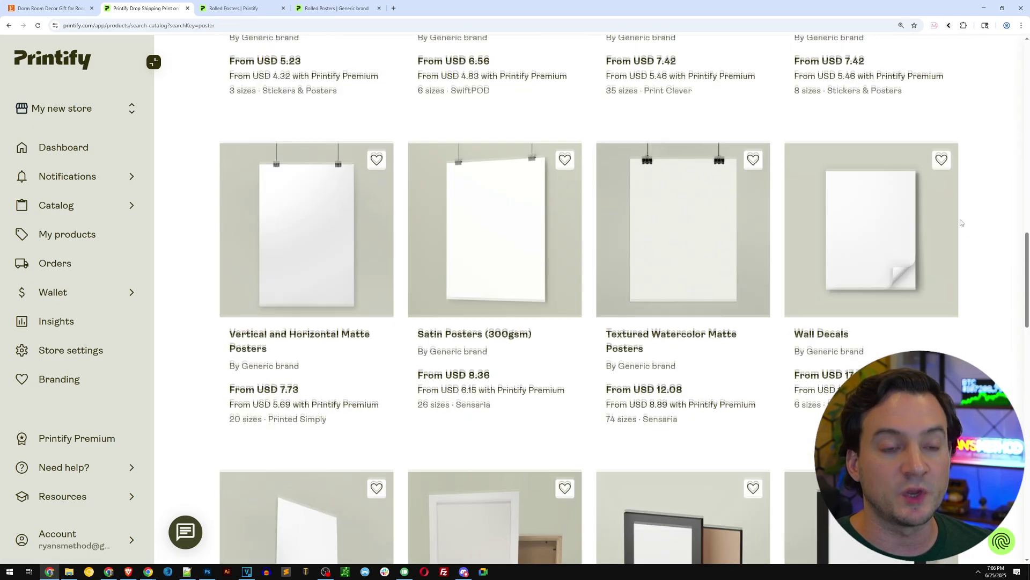
{"action": "scroll", "coordinate": [961, 223], "scroll_direction": "up", "scroll_amount": 15}
Open the Rolled Posters product page and select the Printify Choice network as the fulfillment option.
{"action": "left_click", "coordinate": [239, 8]}
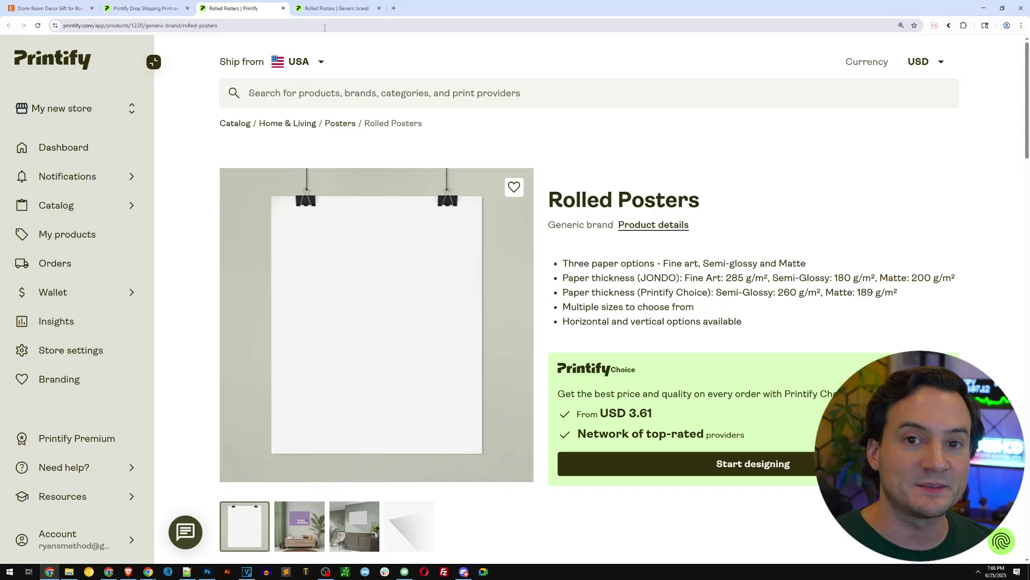
{"action": "scroll", "coordinate": [911, 191], "scroll_direction": "down", "scroll_amount": 6}
{"action": "scroll", "coordinate": [853, 187], "scroll_direction": "down", "scroll_amount": 2}
{"action": "left_click", "coordinate": [279, 226]}
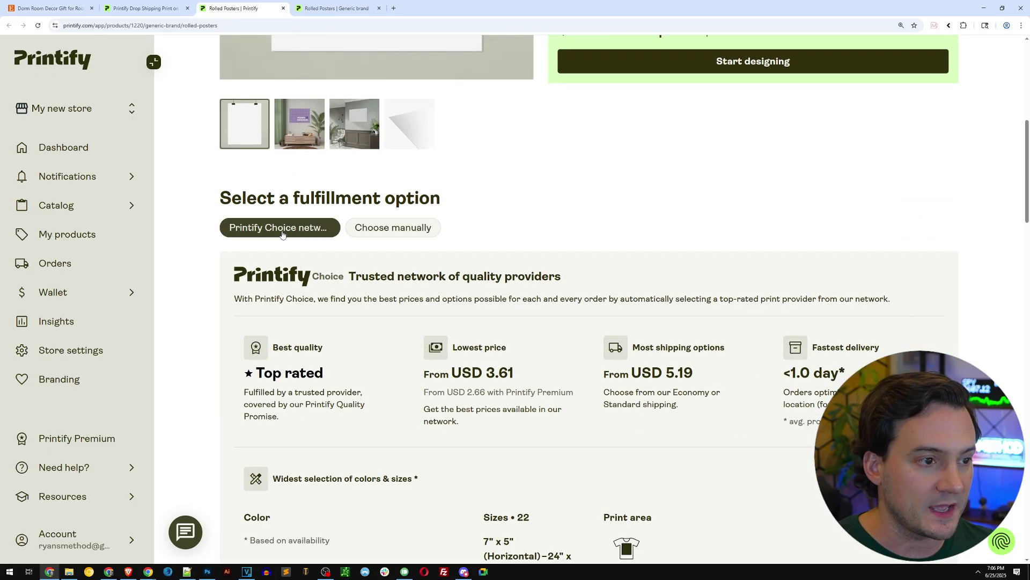
Review what the Printify Choice network offers, and switch the fulfillment option to Choose manually.
{"action": "scroll", "coordinate": [549, 340], "scroll_direction": "down", "scroll_amount": 2}
{"action": "scroll", "coordinate": [568, 322], "scroll_direction": "down", "scroll_amount": 1}
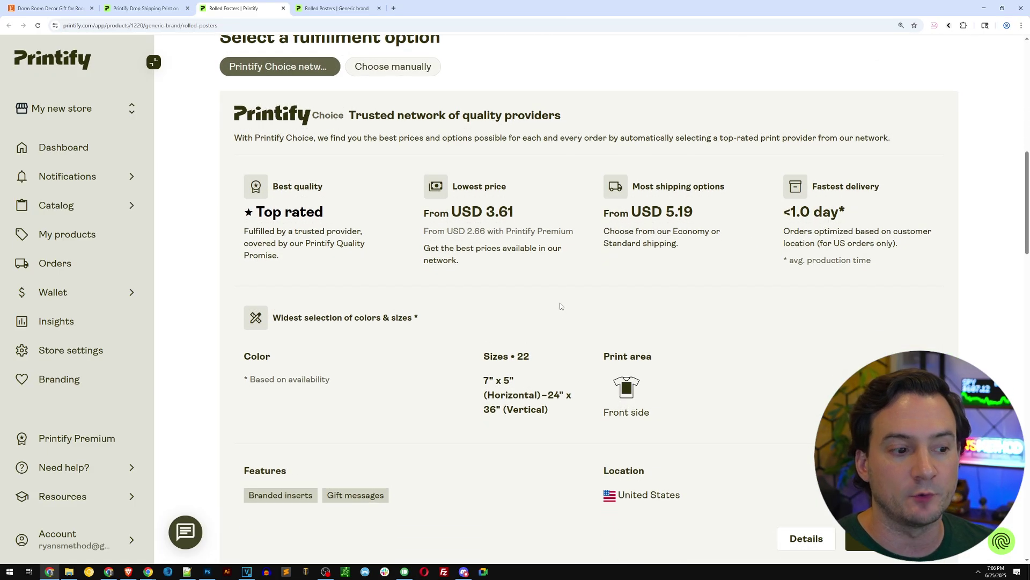
{"action": "scroll", "coordinate": [569, 322], "scroll_direction": "up", "scroll_amount": 3}
{"action": "left_click", "coordinate": [399, 229]}
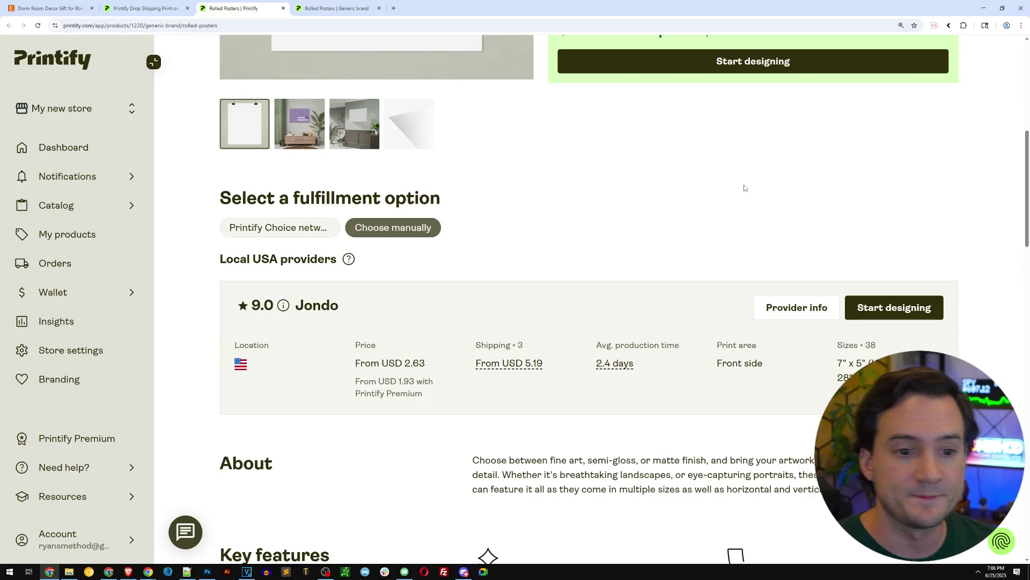
Open Jondo's provider info and compare the prices of the vertical poster sizes in the product variants.
{"action": "left_click", "coordinate": [795, 308]}
{"action": "left_click_drag", "start_coordinate": [799, 196], "coordinate": [799, 349]}
{"action": "scroll", "coordinate": [752, 336], "scroll_direction": "down", "scroll_amount": 3}
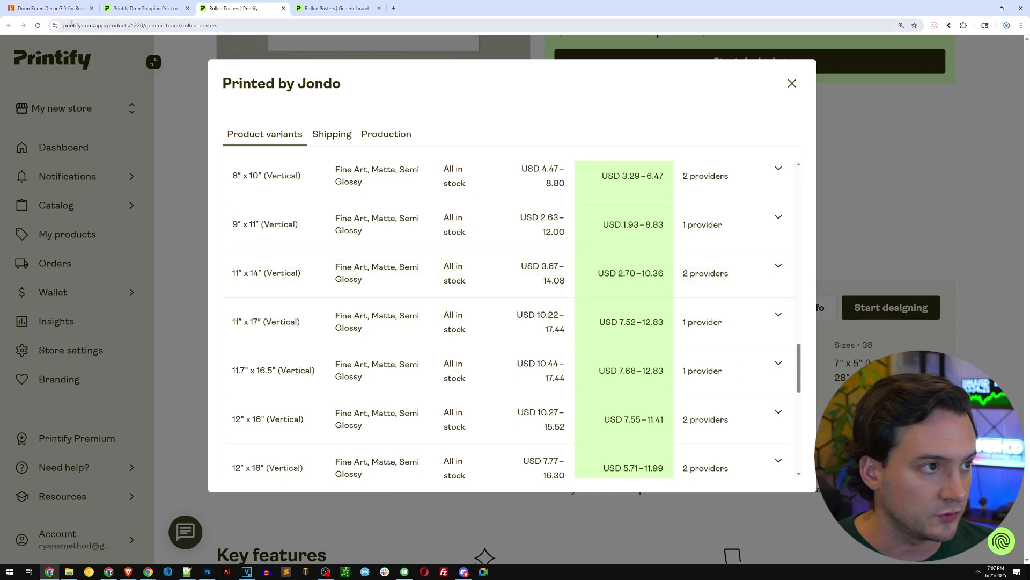
{"action": "left_click", "coordinate": [59, 8]}
{"action": "left_click", "coordinate": [232, 11]}
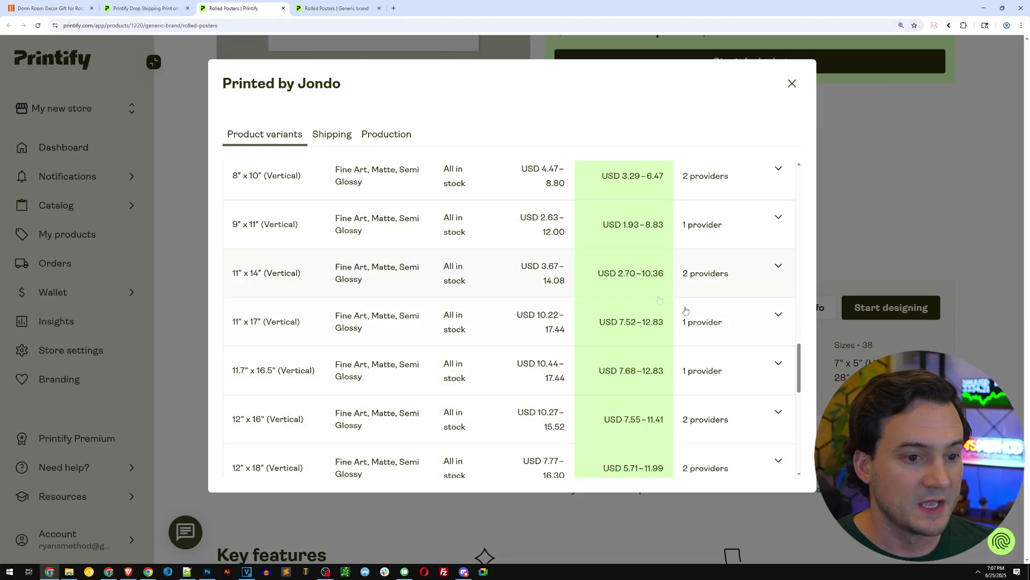
{"action": "scroll", "coordinate": [687, 312], "scroll_direction": "down", "scroll_amount": 3}
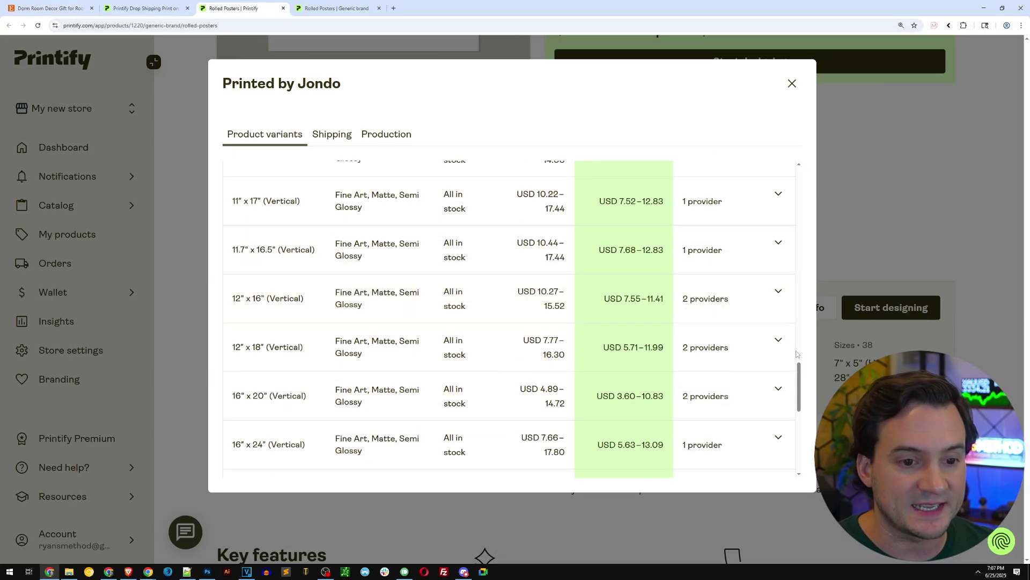
{"action": "scroll", "coordinate": [773, 365], "scroll_direction": "down", "scroll_amount": 4}
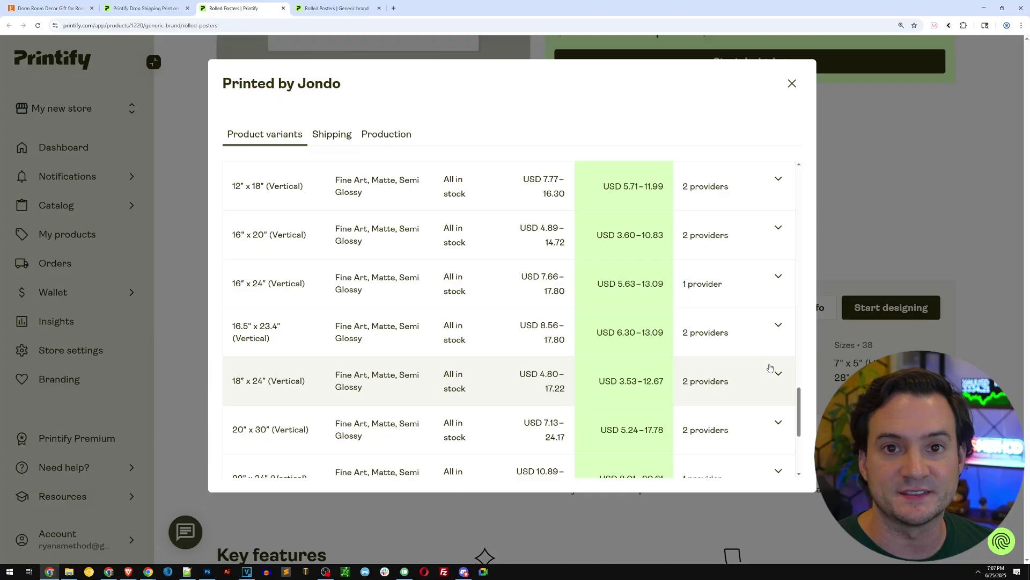
{"action": "scroll", "coordinate": [768, 371], "scroll_direction": "down", "scroll_amount": 4}
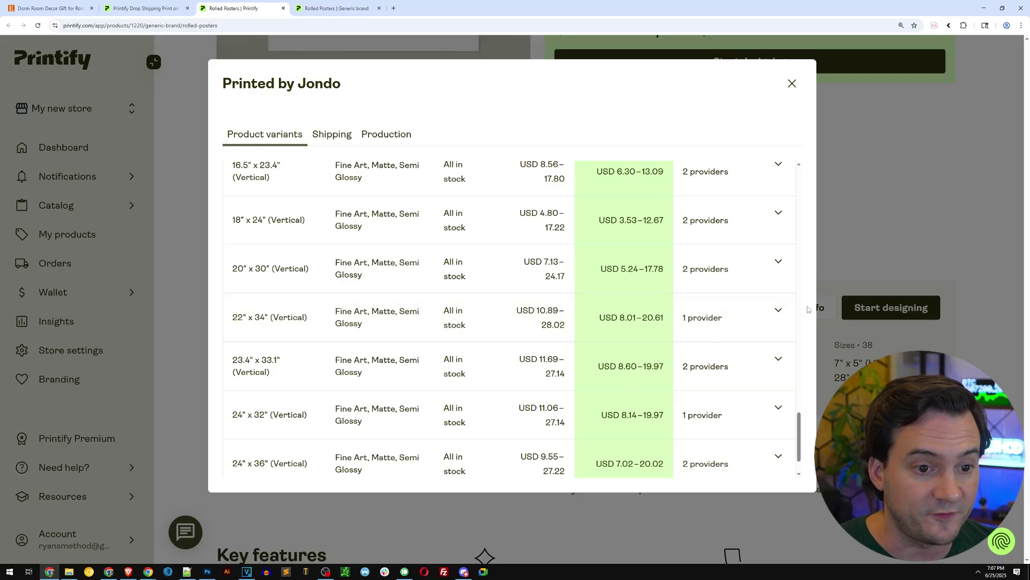
Expand the 22" x 34" (Vertical) variant and check the Printify Premium prices for Matte and Semi Glossy paper.
{"action": "left_click", "coordinate": [779, 310]}
{"action": "scroll", "coordinate": [724, 322], "scroll_direction": "down", "scroll_amount": 1}
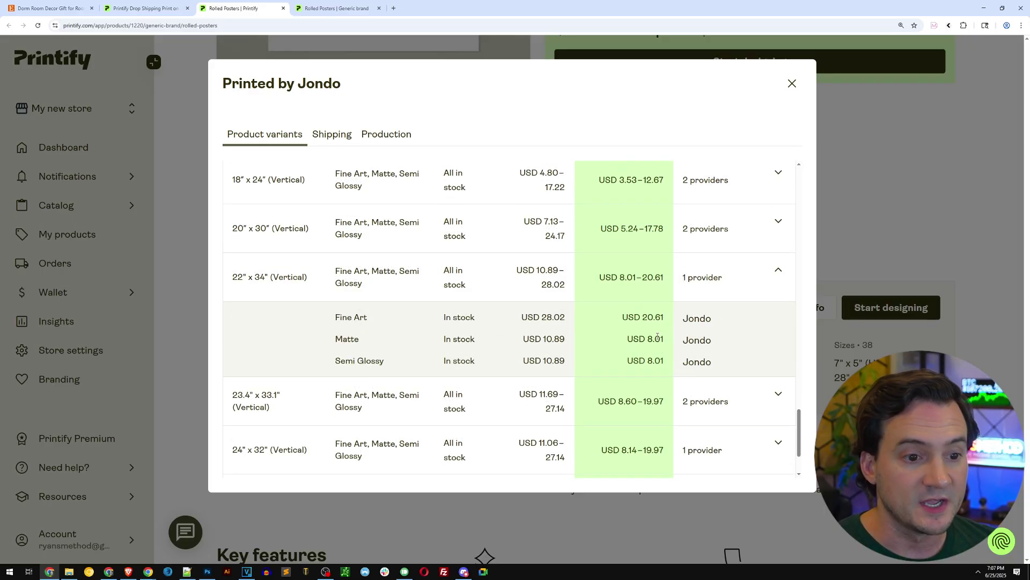
{"action": "double_click", "coordinate": [656, 338]}
{"action": "left_click", "coordinate": [656, 338]}
{"action": "double_click", "coordinate": [656, 361]}
{"action": "left_click", "coordinate": [657, 338]}
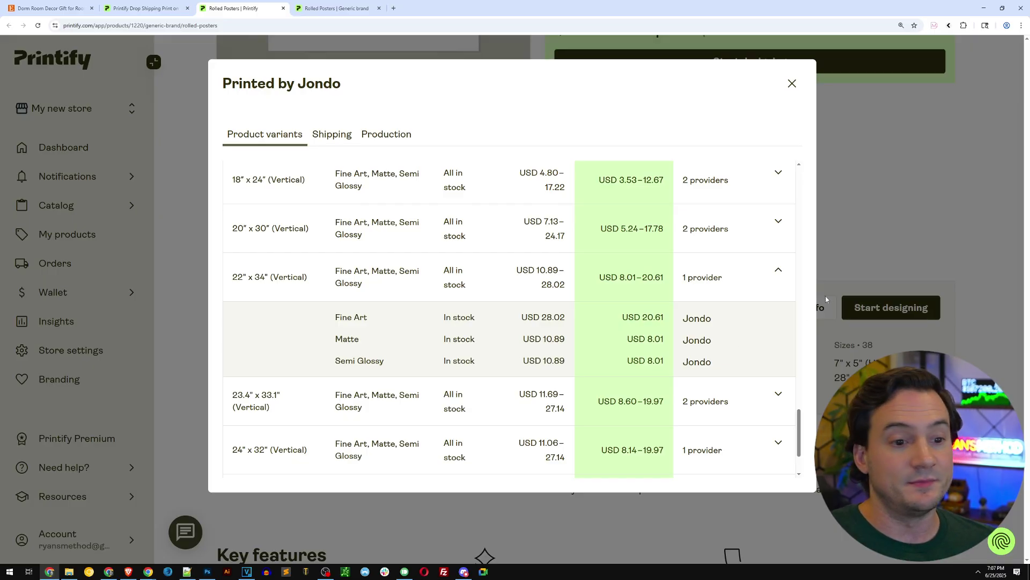
Check Jondo's shipping rates and delivery times, return to the product variants and close the provider info.
{"action": "left_click", "coordinate": [322, 133]}
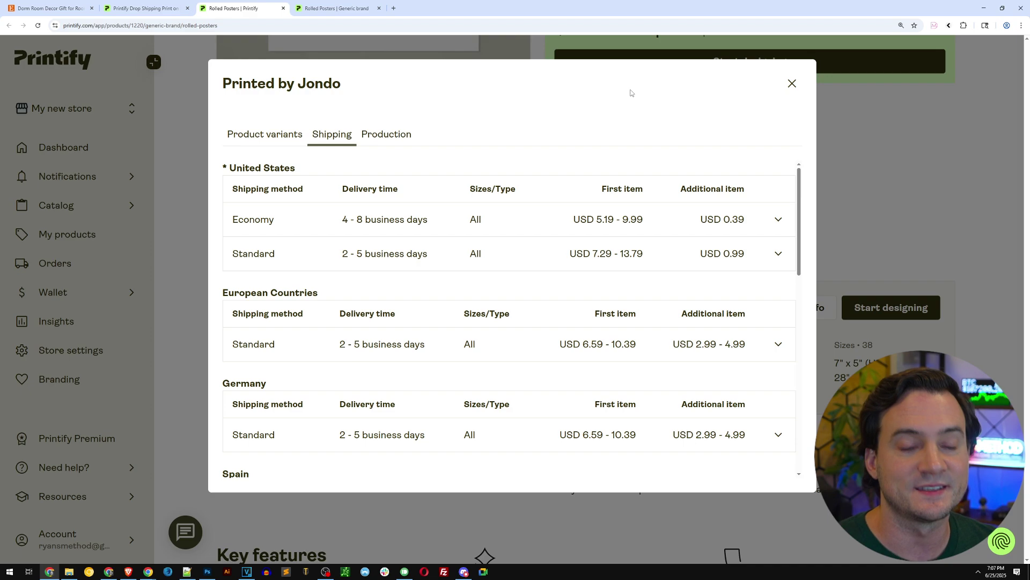
{"action": "left_click", "coordinate": [268, 134]}
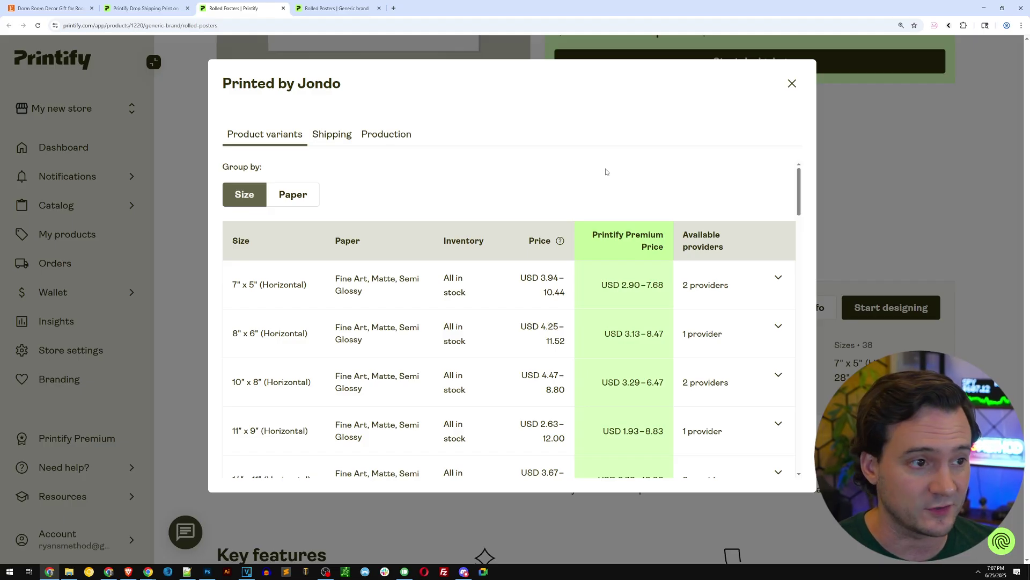
{"action": "left_click", "coordinate": [791, 83]}
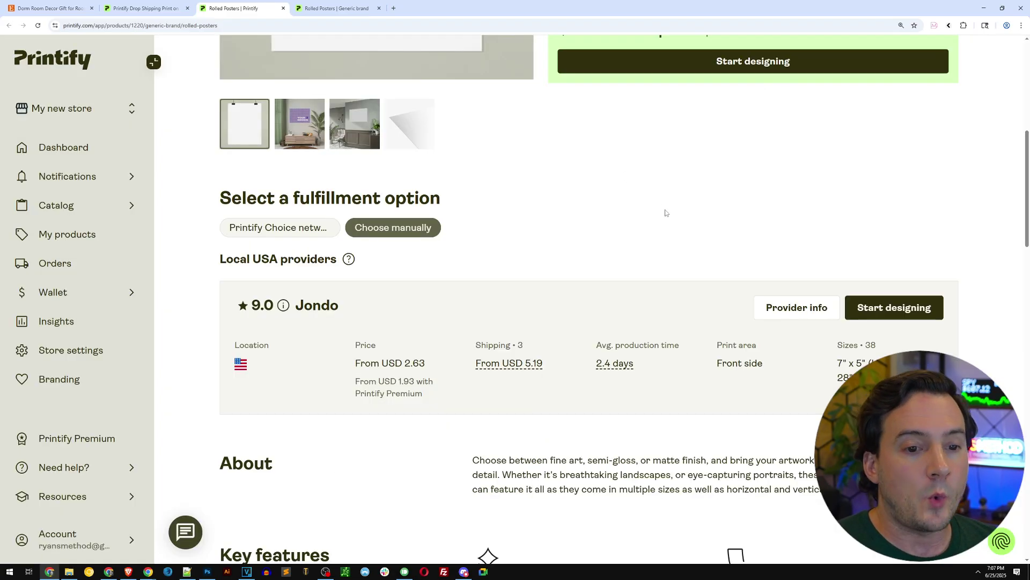
Switch to ChatGPT, view the uploaded illustration of the two blonde girls at full size, and close it.
{"action": "scroll", "coordinate": [665, 214], "scroll_direction": "up", "scroll_amount": 4}
{"action": "scroll", "coordinate": [678, 230], "scroll_direction": "up", "scroll_amount": 3}
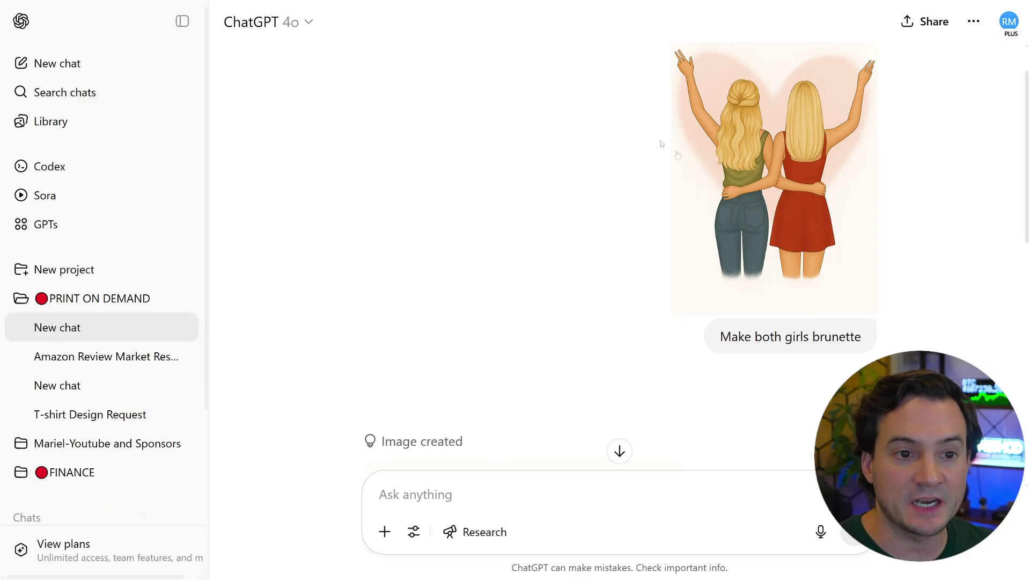
{"action": "left_click", "coordinate": [774, 167]}
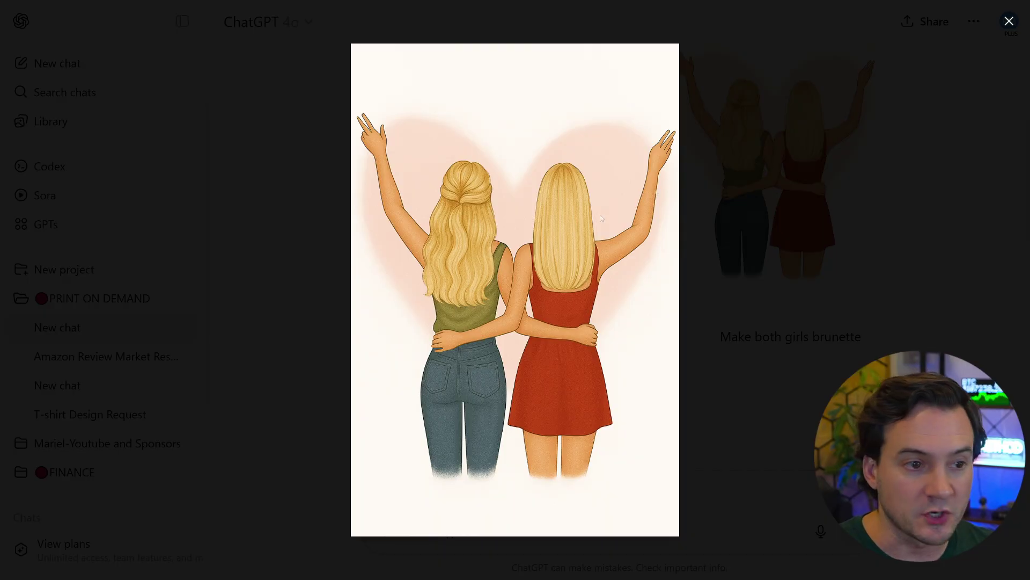
{"action": "left_click", "coordinate": [1008, 22]}
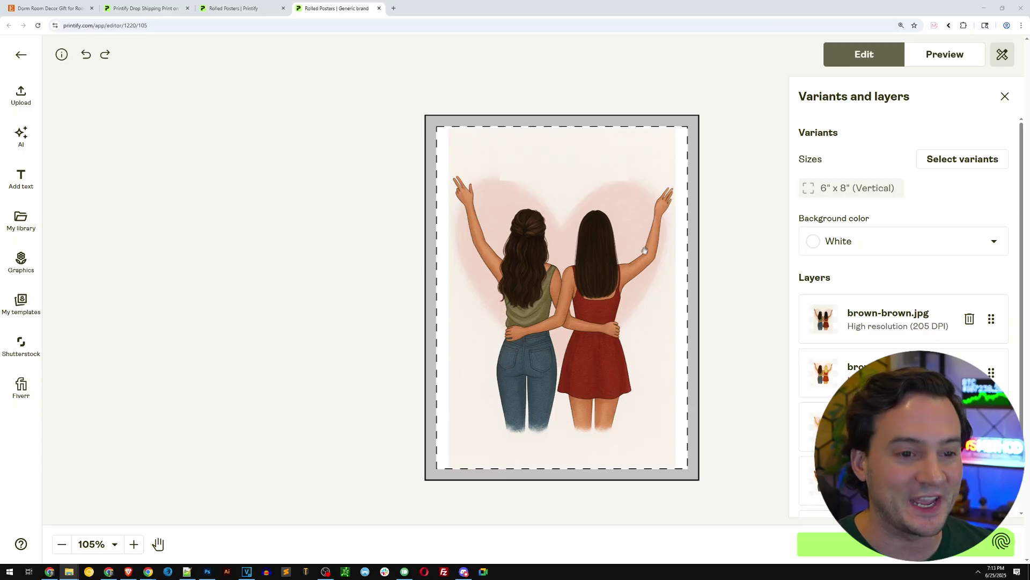
In the Printify poster editor, enlarge the brown-brown.jpg layer to cover the whole 6" x 8" print area and deselect it.
{"action": "left_click", "coordinate": [644, 250]}
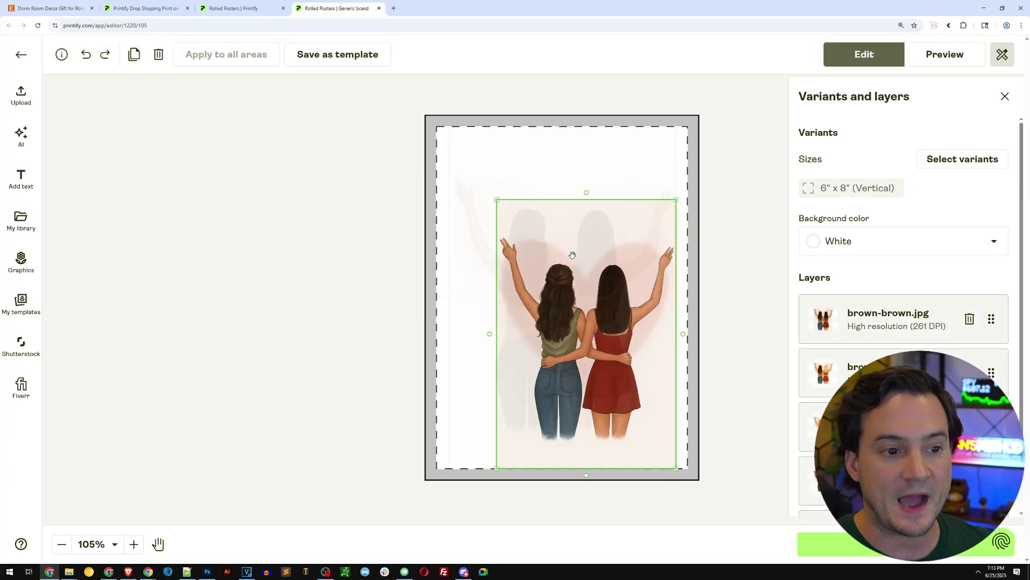
{"action": "left_click_drag", "start_coordinate": [497, 200], "coordinate": [435, 107]}
{"action": "left_click_drag", "start_coordinate": [676, 467], "coordinate": [687, 484]}
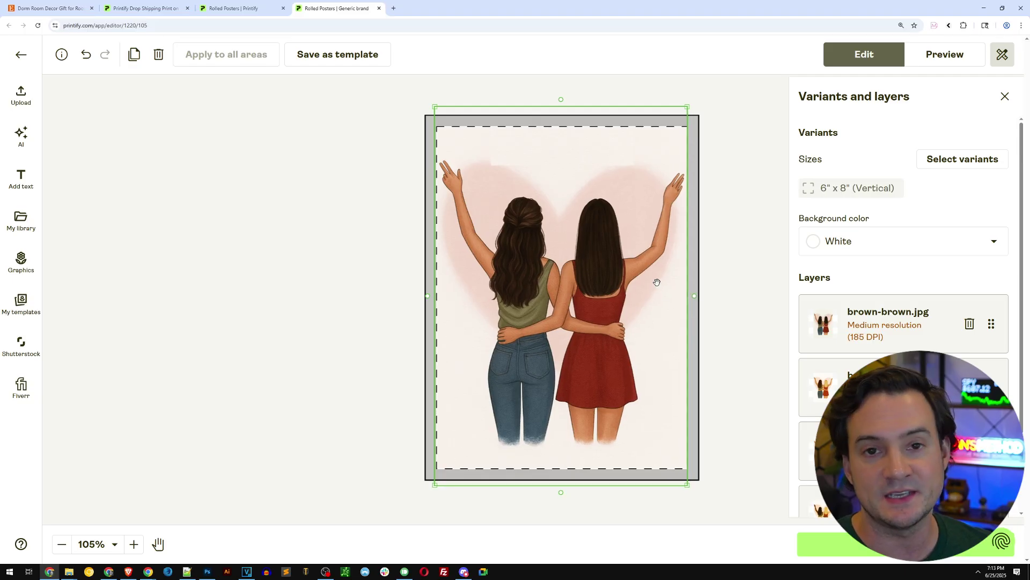
{"action": "left_click", "coordinate": [193, 207]}
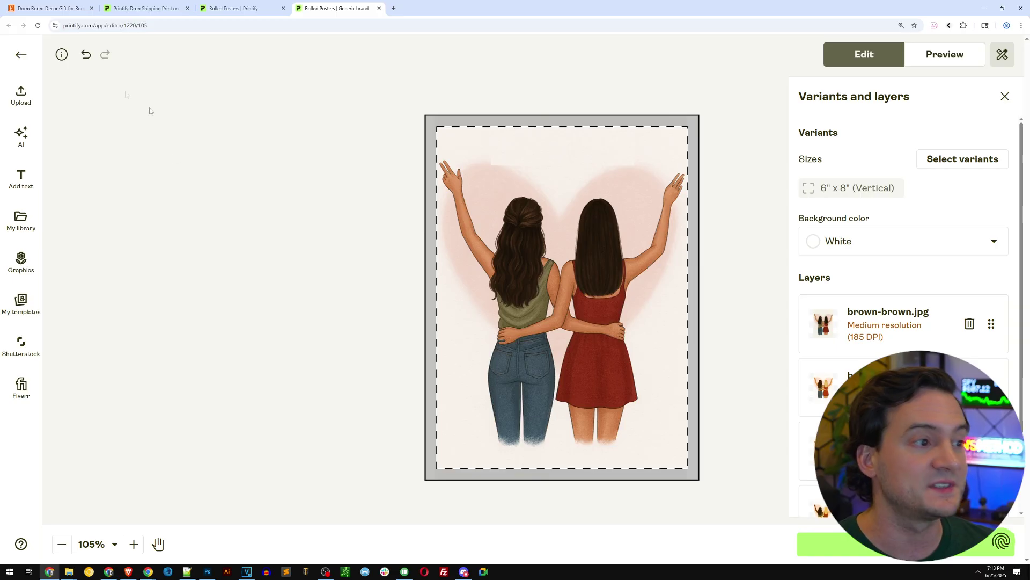
Open the text options and look through all the editable curved text designs, collapsing the list again.
{"action": "left_click", "coordinate": [21, 184]}
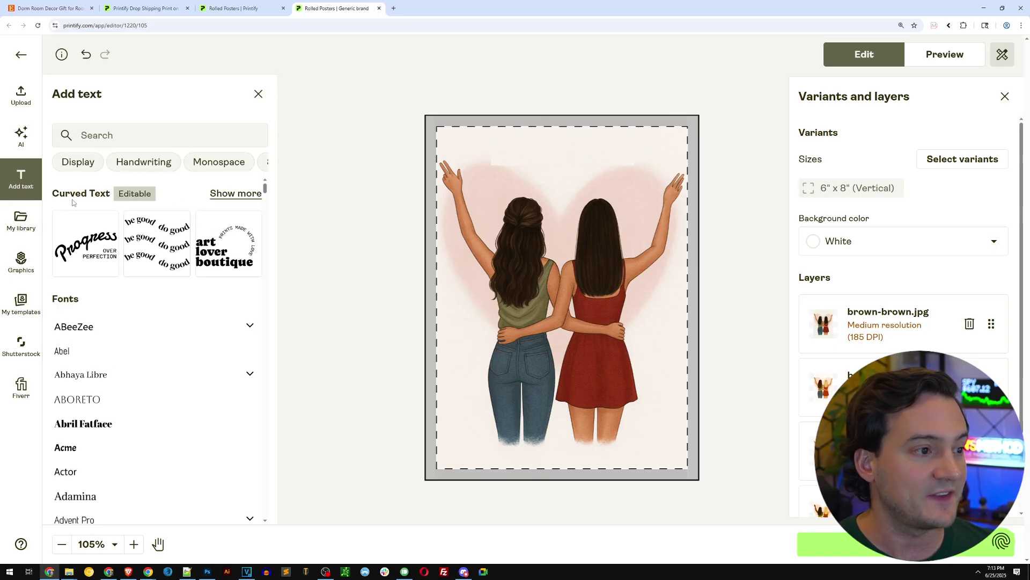
{"action": "left_click", "coordinate": [236, 193]}
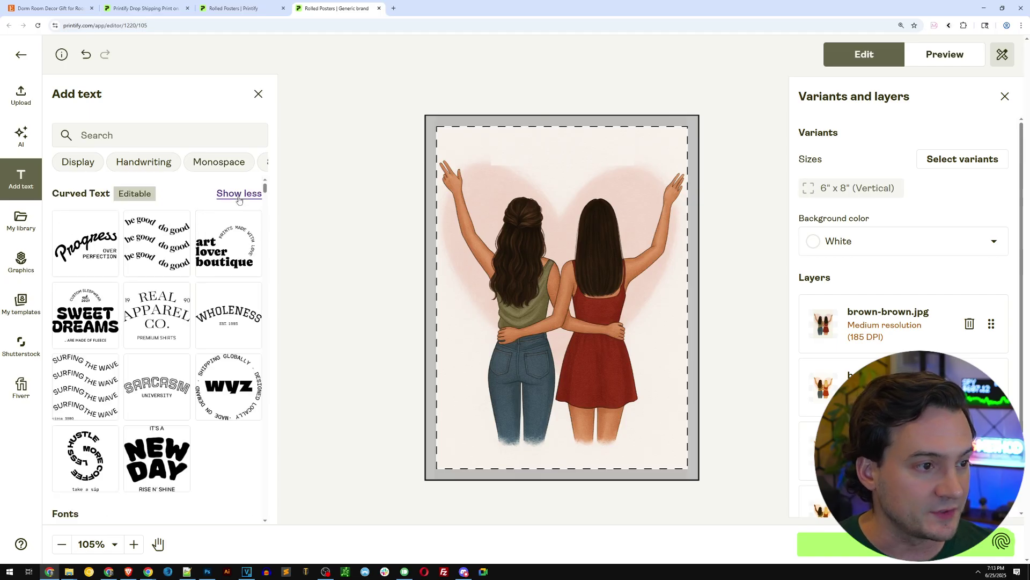
{"action": "scroll", "coordinate": [193, 294], "scroll_direction": "down", "scroll_amount": 3}
{"action": "scroll", "coordinate": [188, 287], "scroll_direction": "up", "scroll_amount": 3}
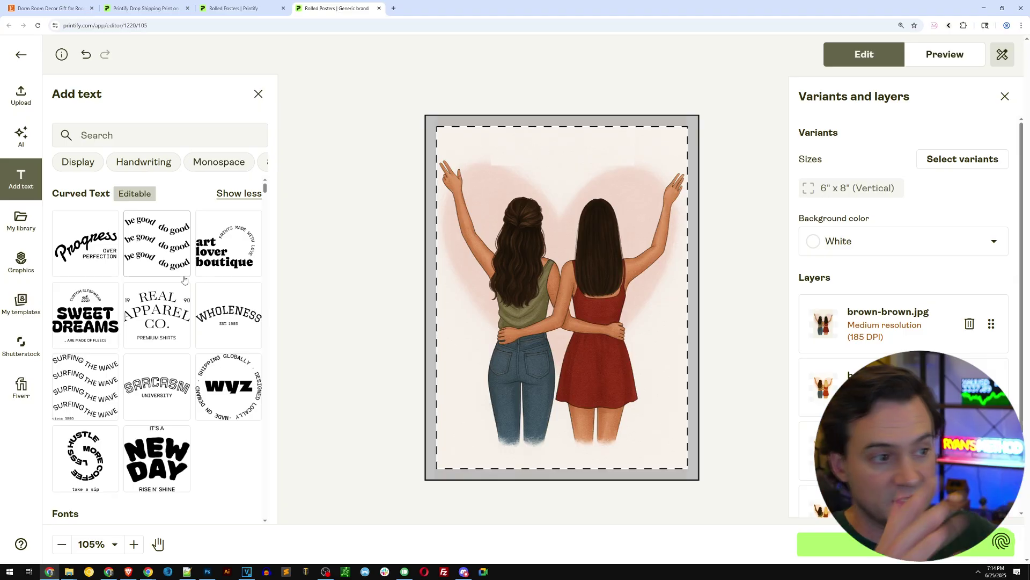
{"action": "left_click", "coordinate": [236, 193]}
Add a text layer in the Aboreto font, place it above the girls' heads and make it read "303".
{"action": "scroll", "coordinate": [144, 295], "scroll_direction": "down", "scroll_amount": 2}
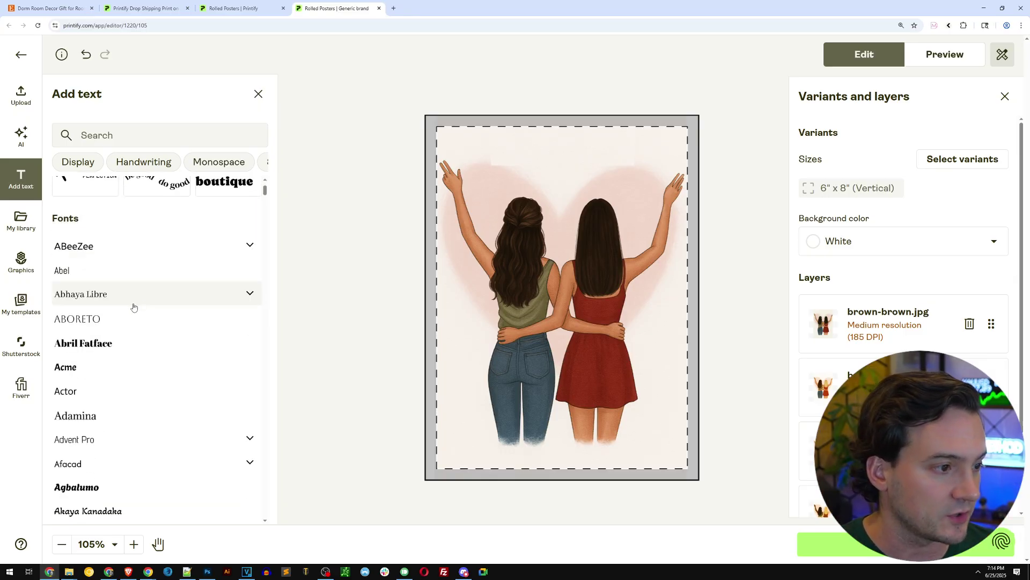
{"action": "left_click", "coordinate": [63, 321]}
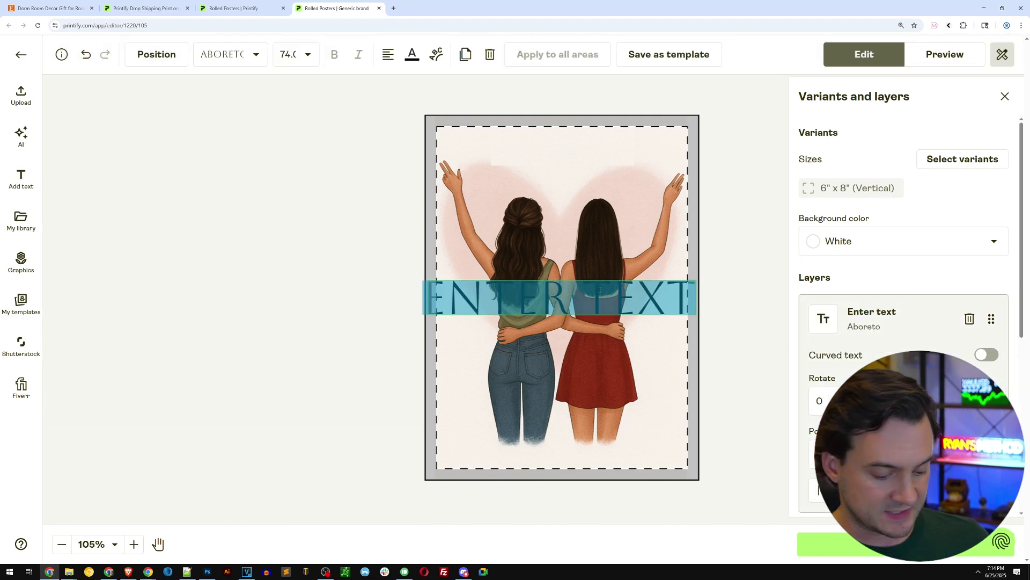
{"action": "type", "text": "Room"}
{"action": "left_click", "coordinate": [485, 290]}
{"action": "left_click", "coordinate": [560, 161]}
{"action": "double_click", "coordinate": [579, 164]}
{"action": "type", "text": "30"}
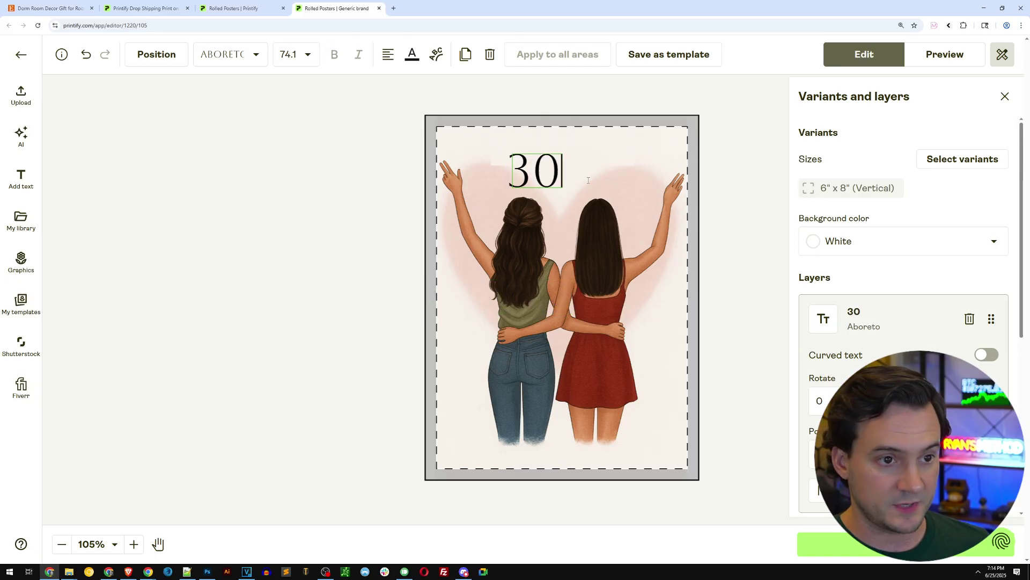
{"action": "type", "text": "3"}
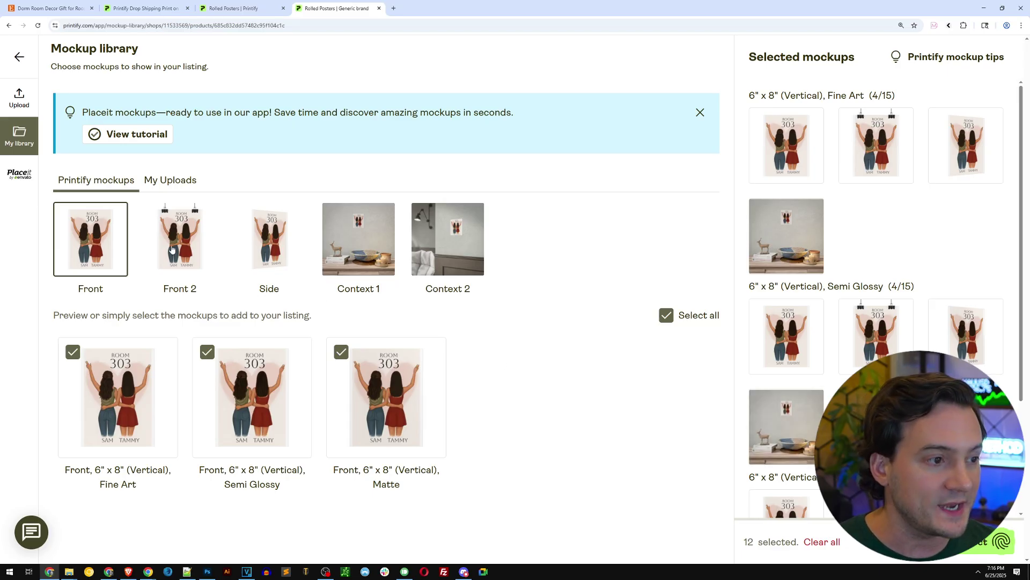
View the Front 2 mockups in the mockup library, return to the editor and preview the poster in the Front 2 view.
{"action": "left_click", "coordinate": [171, 248]}
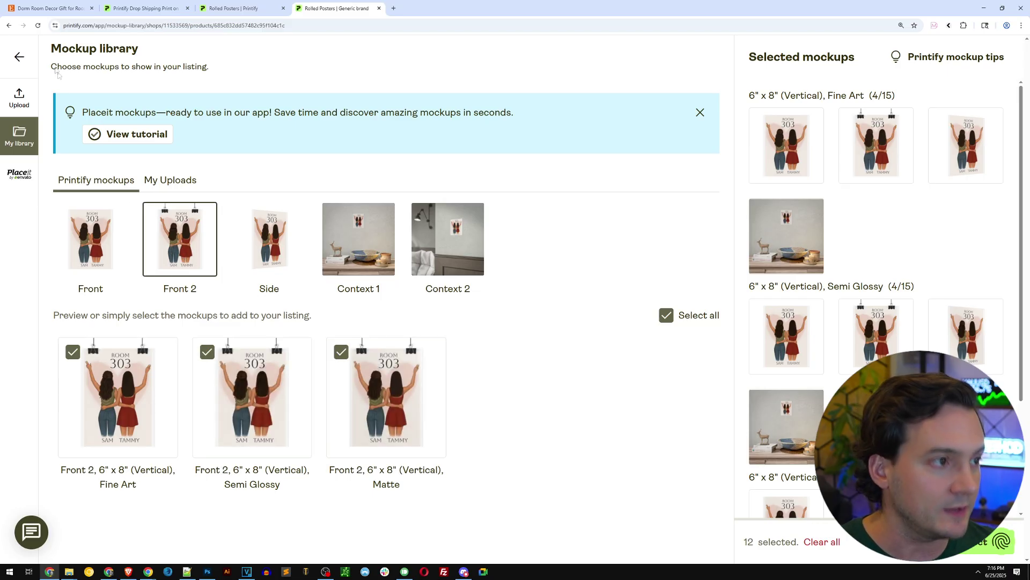
{"action": "left_click", "coordinate": [20, 58]}
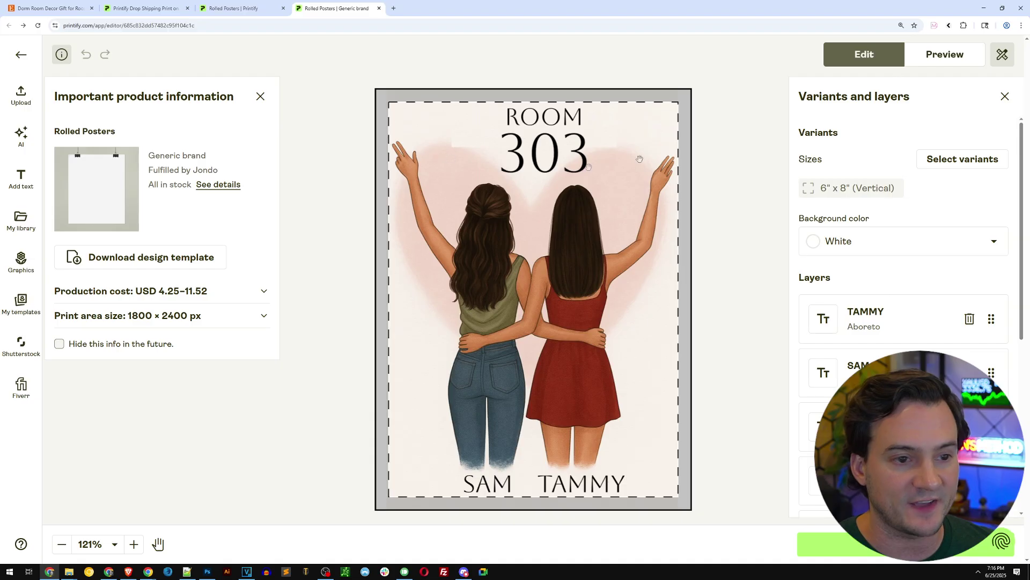
{"action": "left_click", "coordinate": [949, 55]}
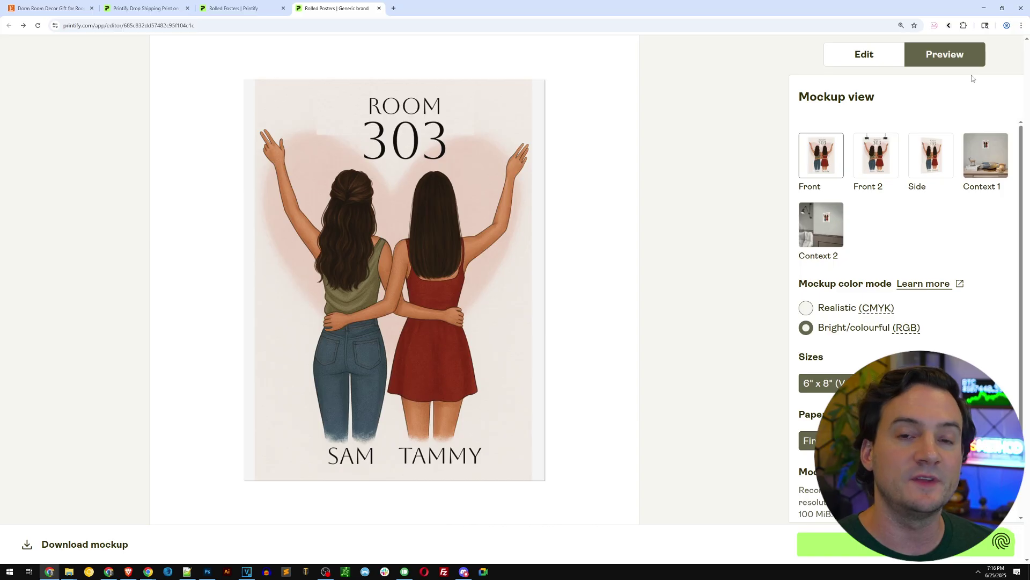
{"action": "left_click", "coordinate": [889, 157]}
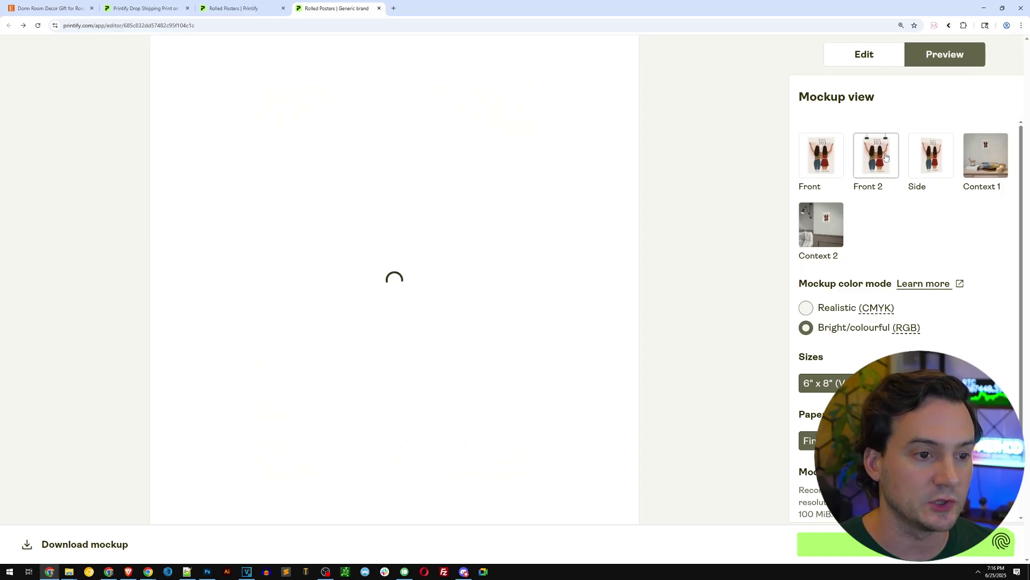